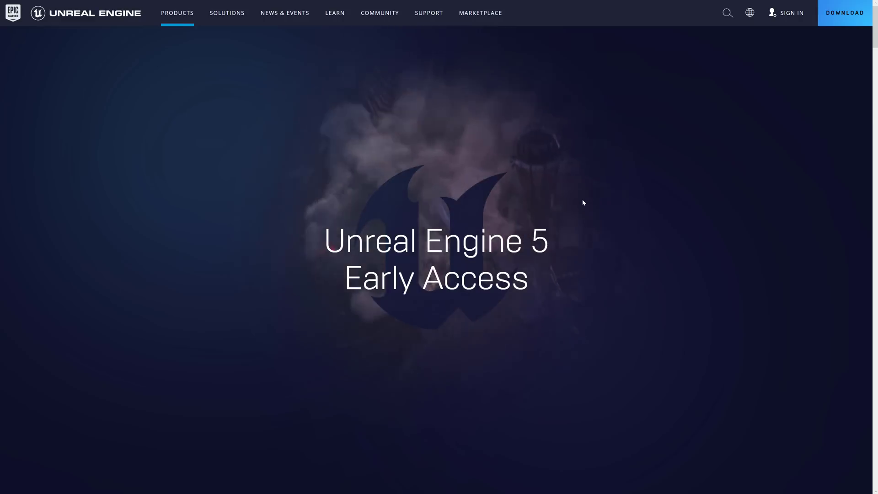
# Read the overview section of the Unreal Engine 5 Early Access page down to the key features
pyautogui.scroll(-3, 526, 281)
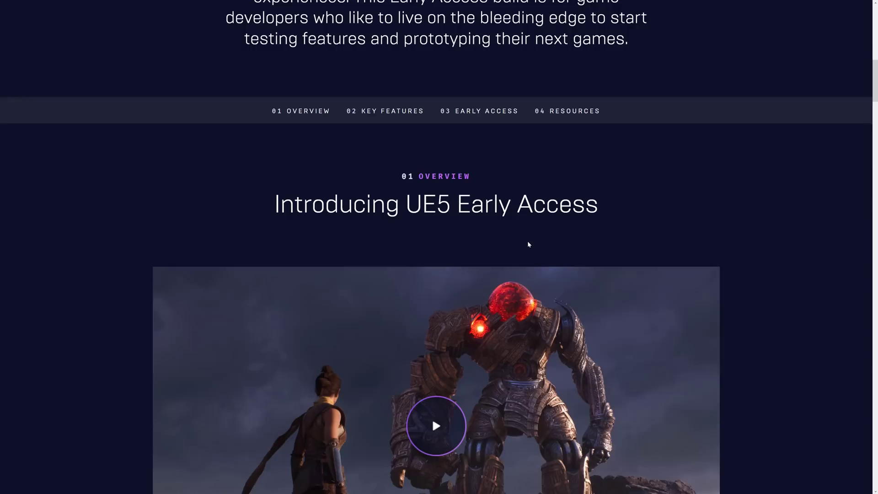
pyautogui.scroll(-3, 528, 244)
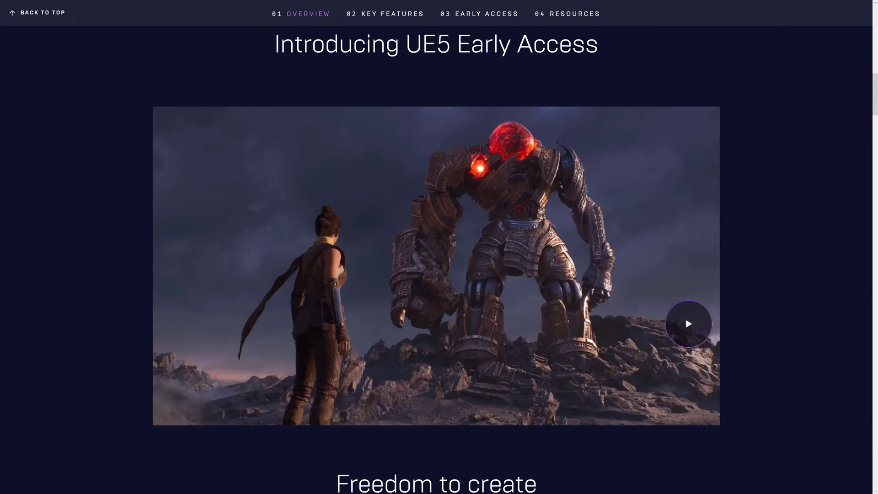
pyautogui.scroll(-2, 700, 308)
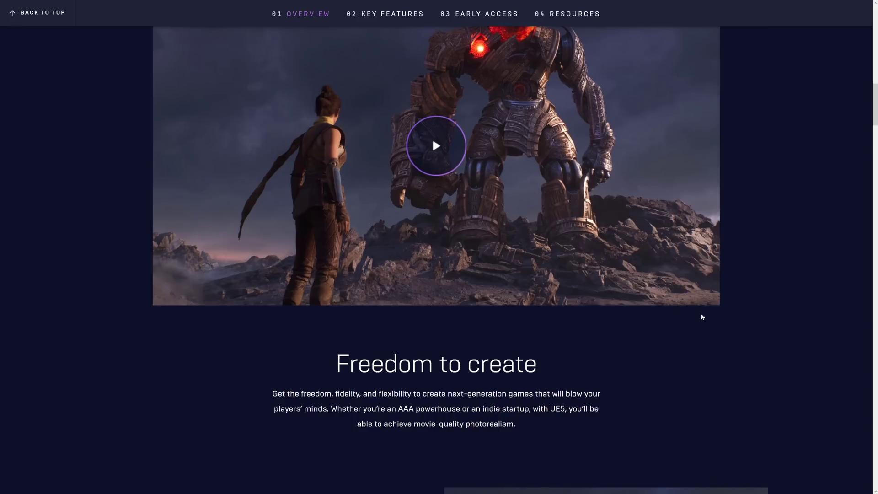
pyautogui.scroll(-6, 701, 317)
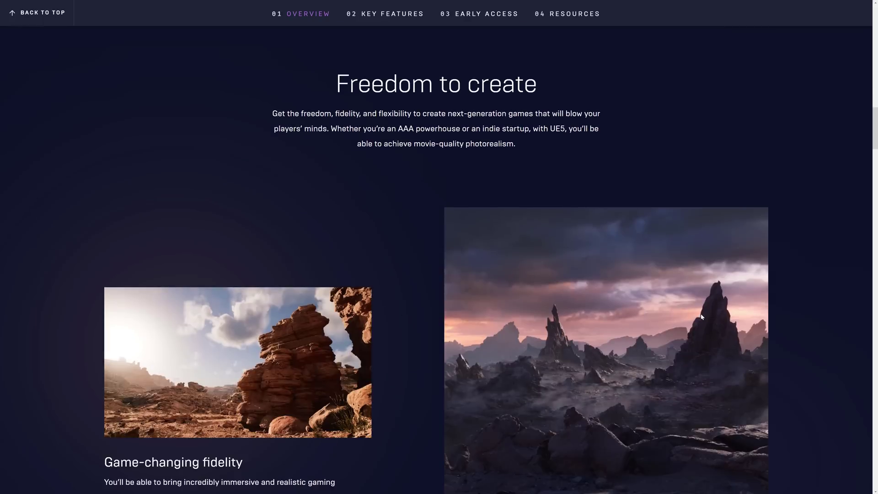
pyautogui.scroll(-10, 702, 316)
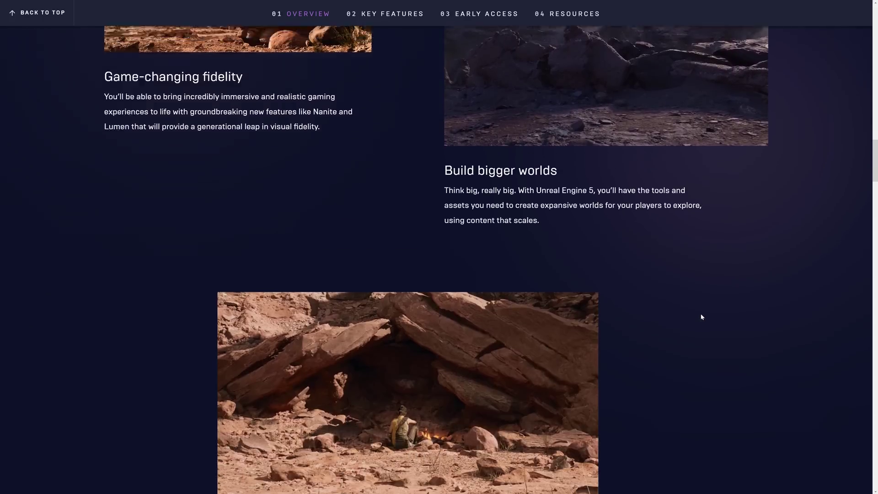
pyautogui.scroll(-2, 702, 317)
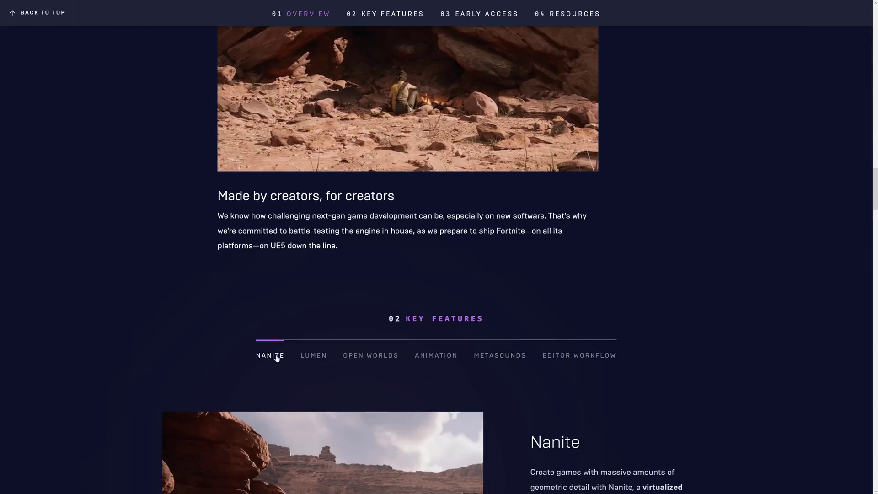
# Review the Nanite and Lumen descriptions in the key features section, then return towards the start of the page
pyautogui.scroll(-4, 608, 323)
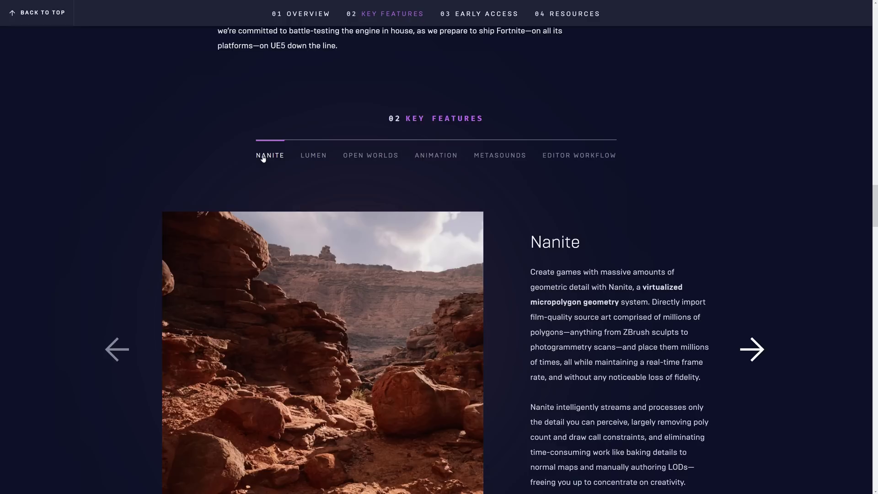
pyautogui.click(311, 155)
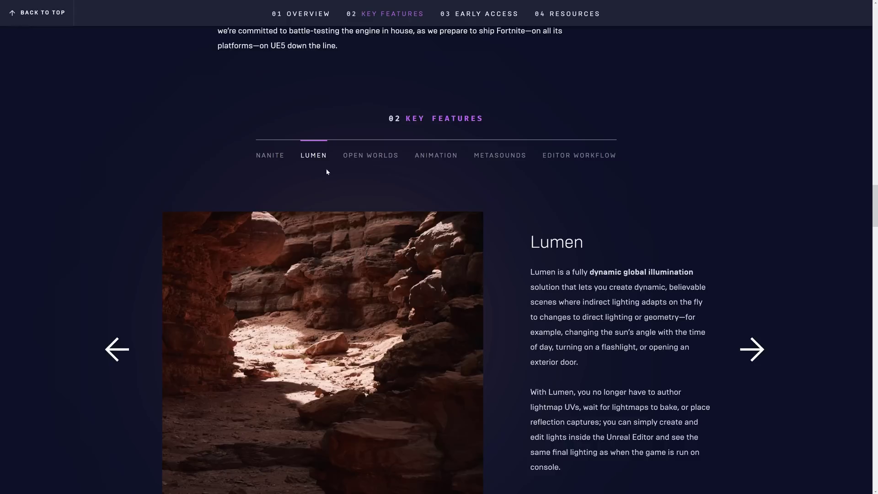
pyautogui.scroll(15, 546, 273)
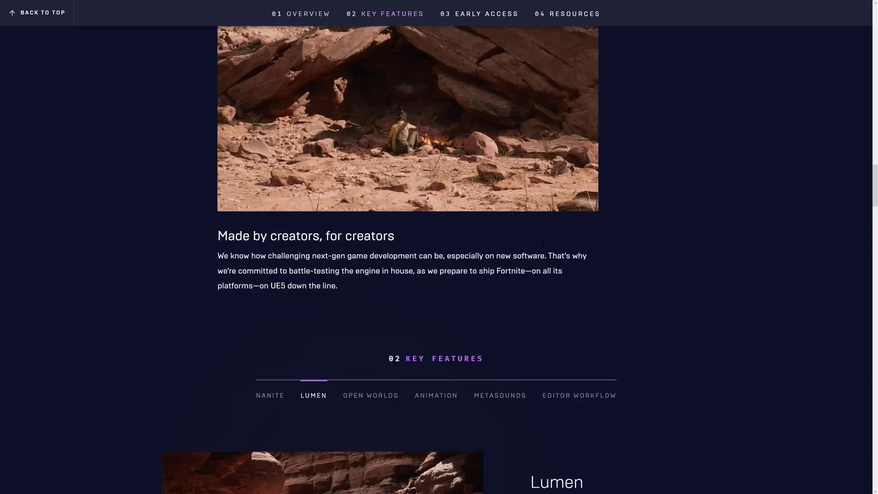
pyautogui.scroll(1, 511, 262)
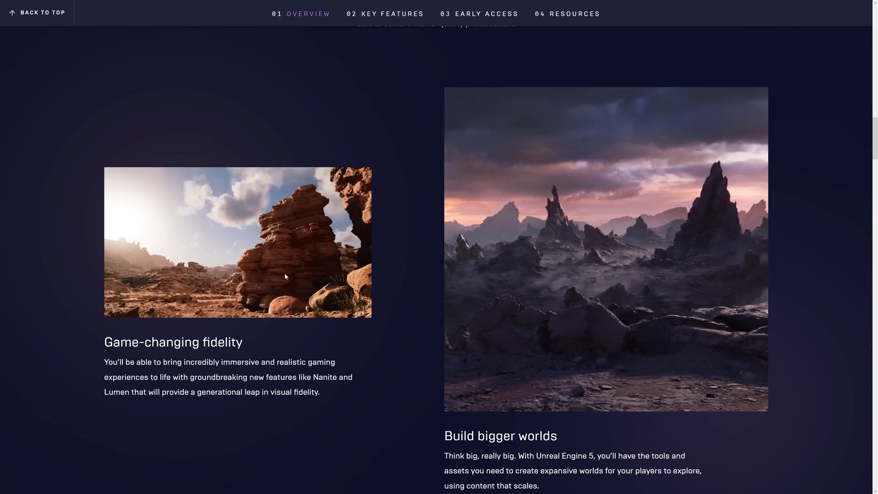
pyautogui.scroll(11, 525, 328)
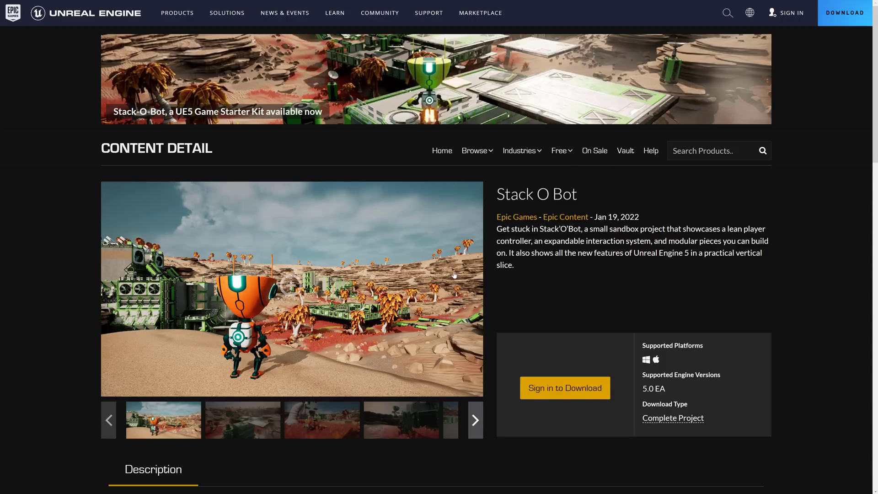
# Read the Stack O Bot project description and check its supported engine version on the marketplace page
pyautogui.scroll(-5, 455, 275)
pyautogui.scroll(-2, 455, 276)
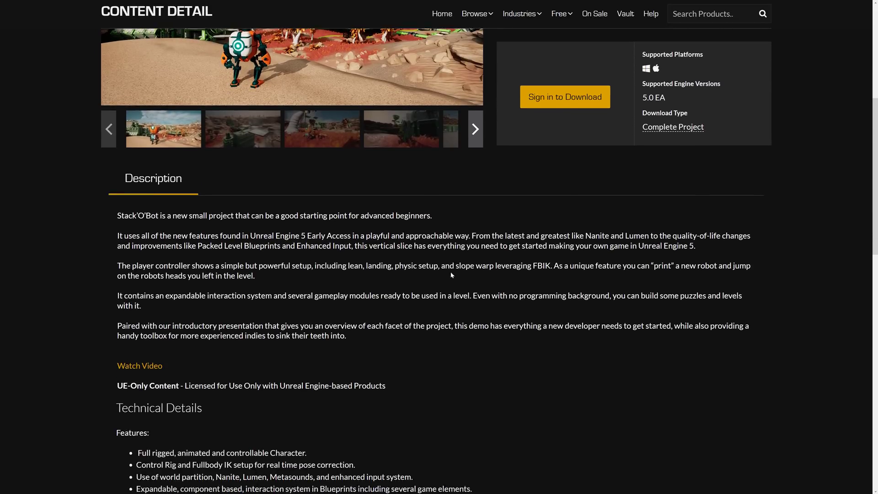
pyautogui.moveTo(195, 206); pyautogui.dragTo(351, 207)
pyautogui.click(486, 245)
pyautogui.scroll(3, 486, 244)
pyautogui.moveTo(666, 189); pyautogui.dragTo(642, 189)
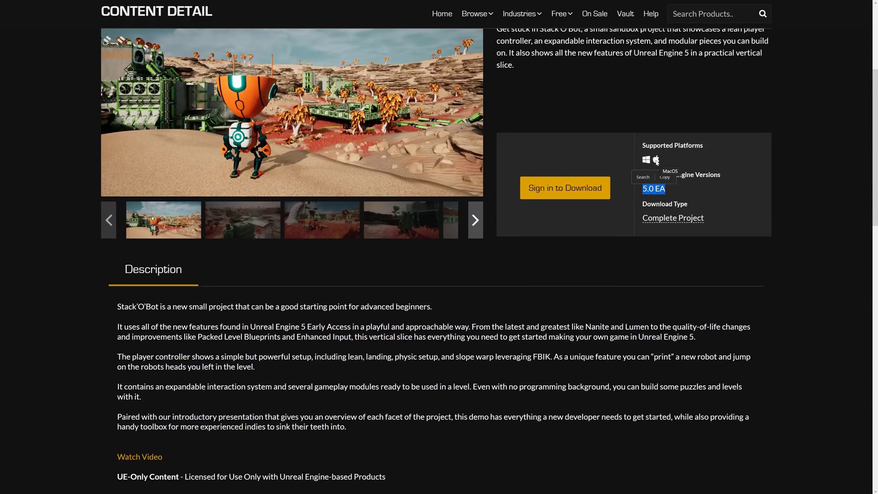
# Review the technical details of Stack O Bot, including the feature list, and return to the project summary
pyautogui.click(522, 387)
pyautogui.scroll(-4, 174, 379)
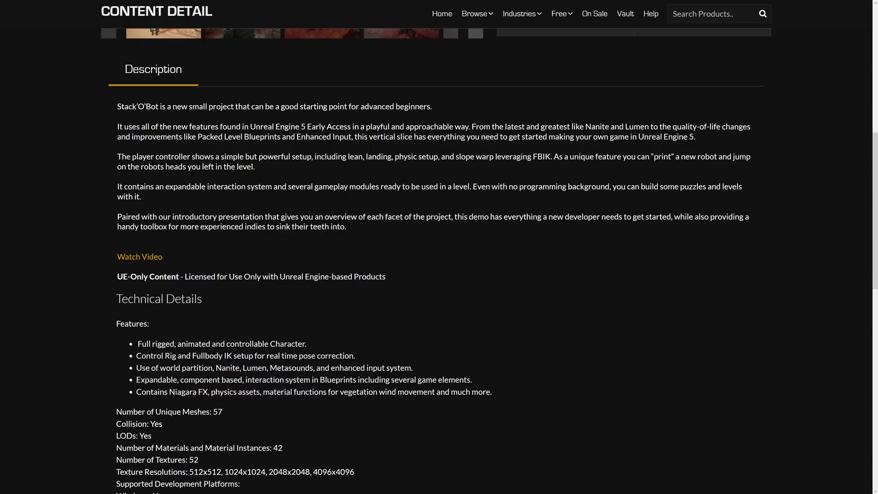
pyautogui.doubleClick(231, 367)
pyautogui.scroll(3, 685, 142)
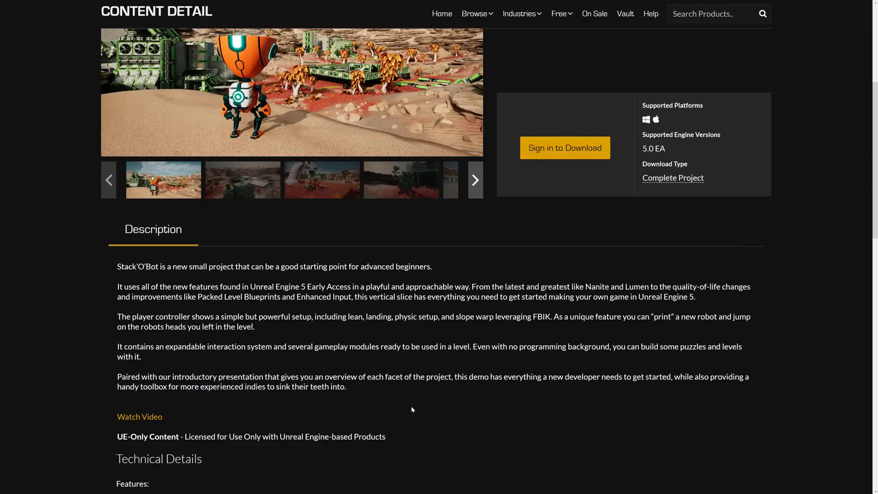
pyautogui.scroll(3, 413, 404)
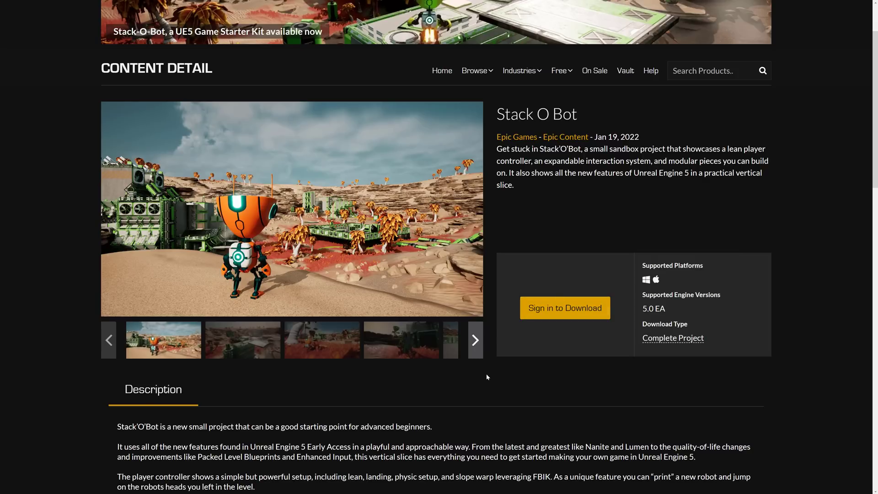
# Switch to the Unreal Editor and fly through the MainWorld level to inspect the spawn pad, doors, ramps and pressure plates
pyautogui.hotkey('alt', 'Tab')
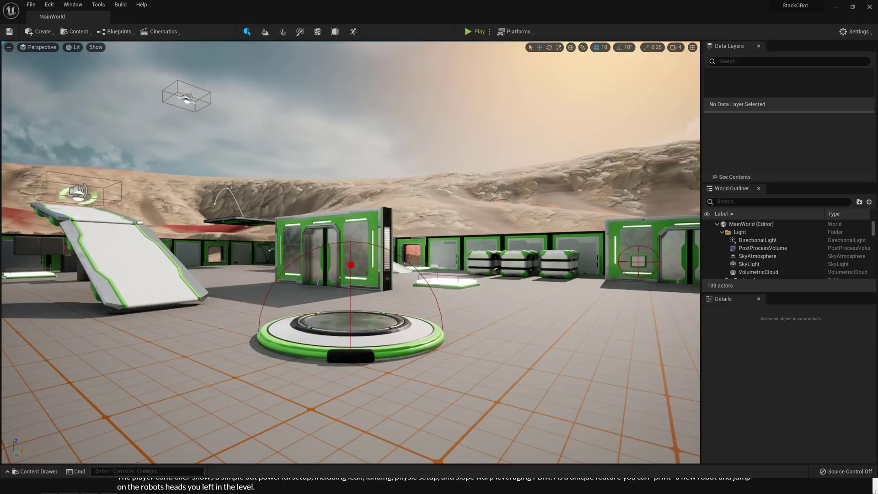
pyautogui.press('w')
pyautogui.moveTo(471, 292); pyautogui.dragTo(194, 348, button='right')
pyautogui.press('w')
pyautogui.press('e')
pyautogui.press('w')
pyautogui.press('s')
pyautogui.moveTo(491, 397); pyautogui.dragTo(634, 327, button='right')
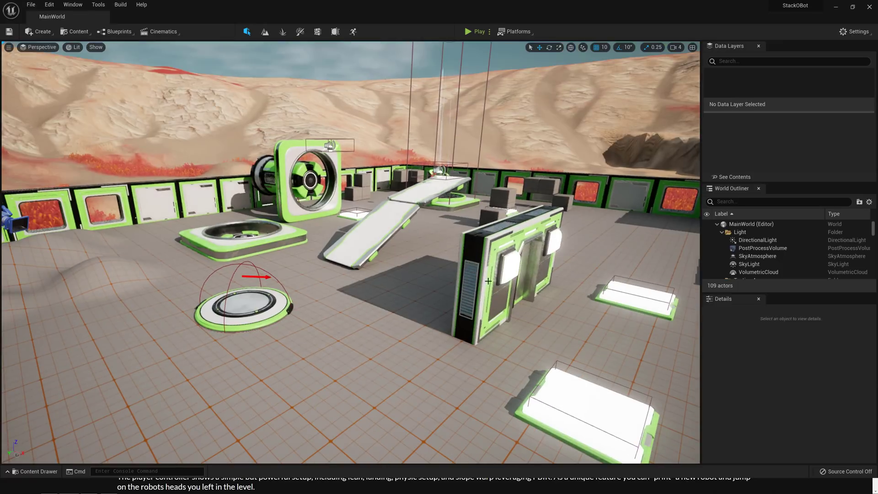
# Open the blueprint of the foreground pressure plate, examine its event graph from the overlap check to the plate animation, and close it
pyautogui.click(557, 398)
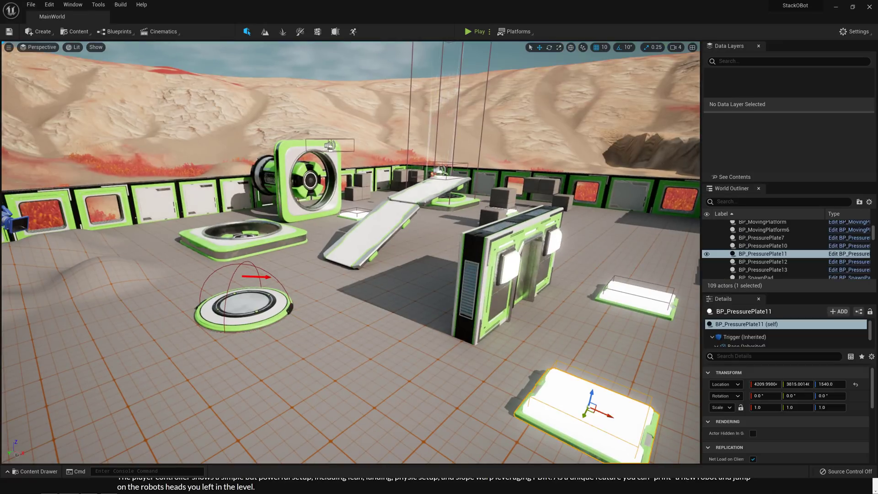
pyautogui.click(850, 254)
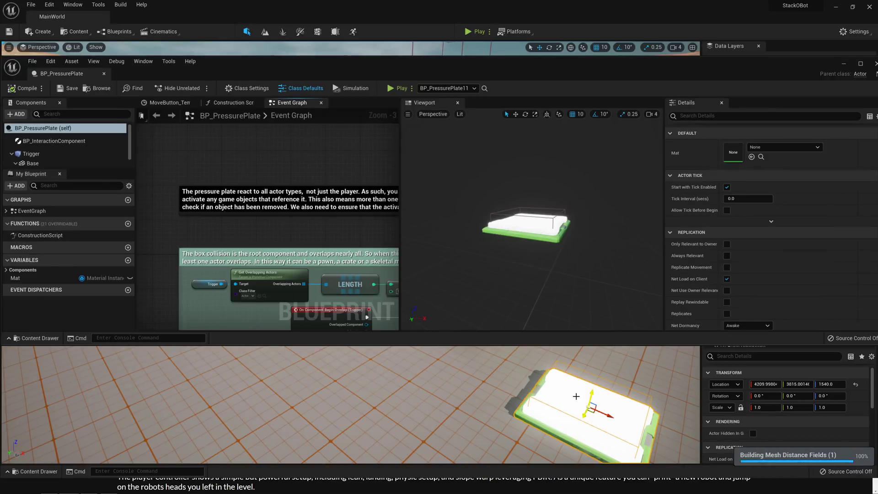
pyautogui.scroll(-1, 276, 215)
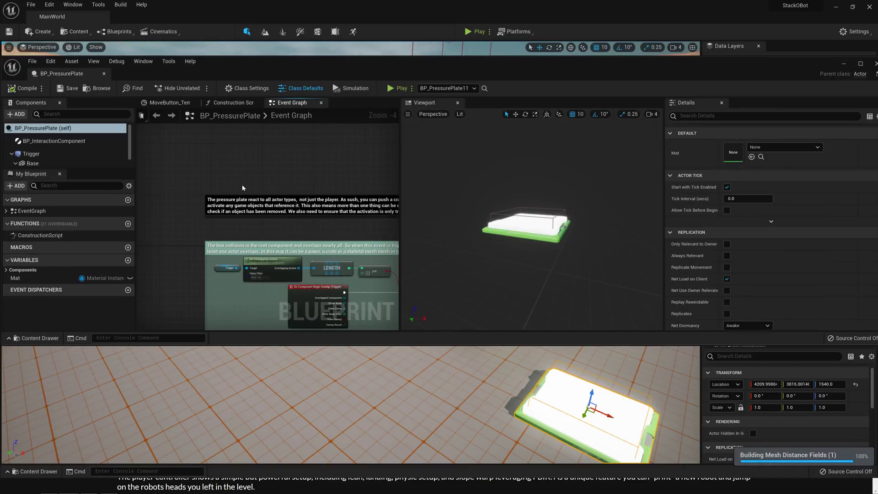
pyautogui.moveTo(278, 225); pyautogui.dragTo(206, 145, button='right')
pyautogui.moveTo(257, 237); pyautogui.dragTo(110, 228, button='right')
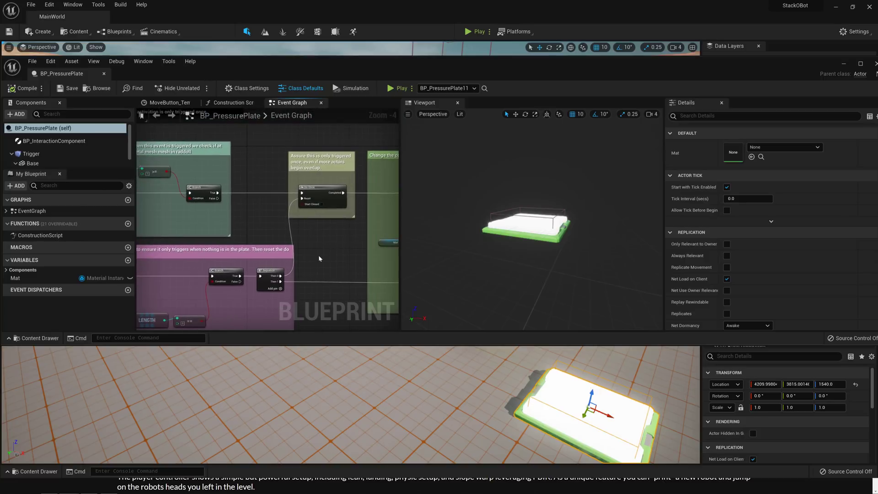
pyautogui.moveTo(320, 259); pyautogui.dragTo(113, 247, button='right')
pyautogui.moveTo(251, 252); pyautogui.dragTo(178, 241, button='right')
pyautogui.moveTo(325, 246); pyautogui.dragTo(223, 252, button='right')
pyautogui.moveTo(321, 279); pyautogui.dragTo(191, 274, button='right')
pyautogui.moveTo(290, 272); pyautogui.dragTo(345, 266, button='right')
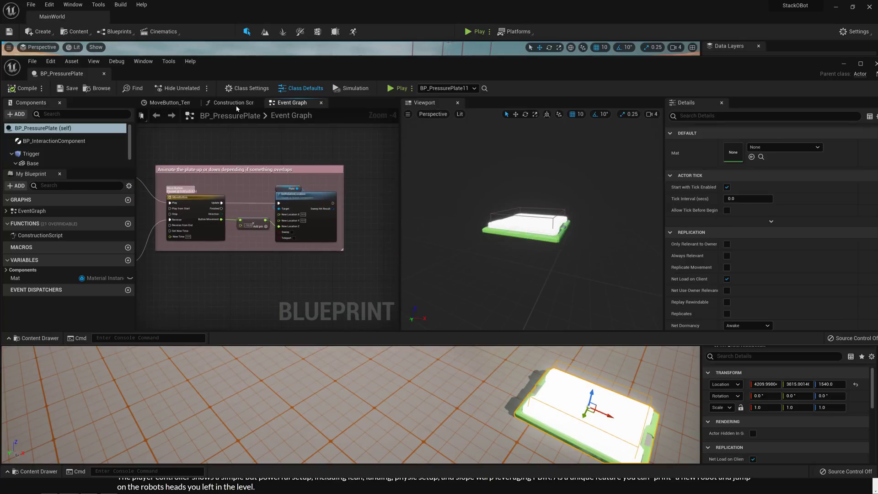
pyautogui.click(104, 74)
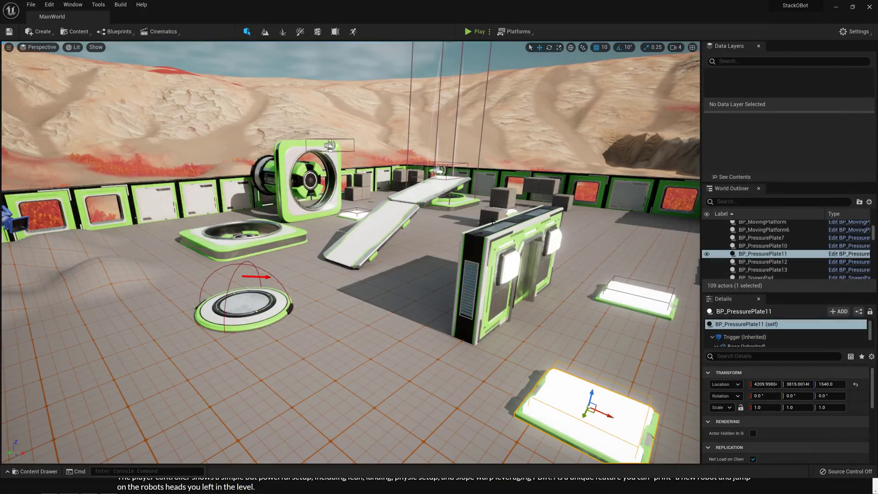
# Play the level in the editor, walk the robot around the world, and stop the play session
pyautogui.click(468, 31)
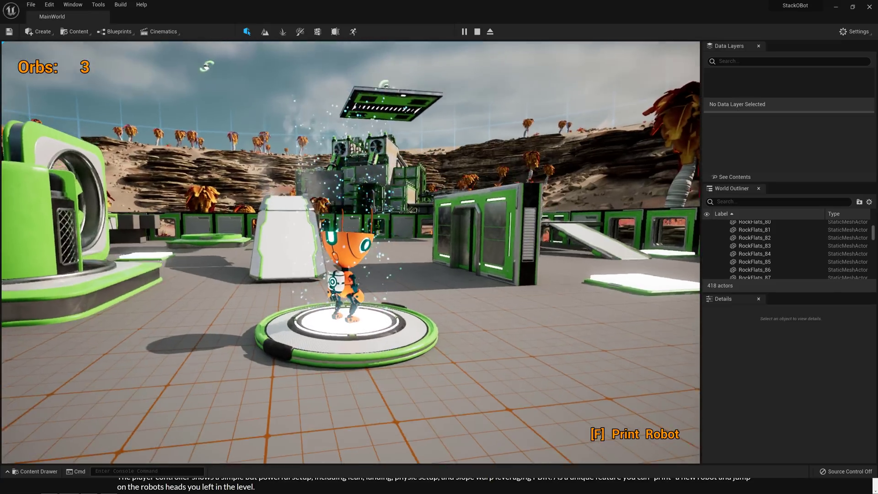
pyautogui.press('w')
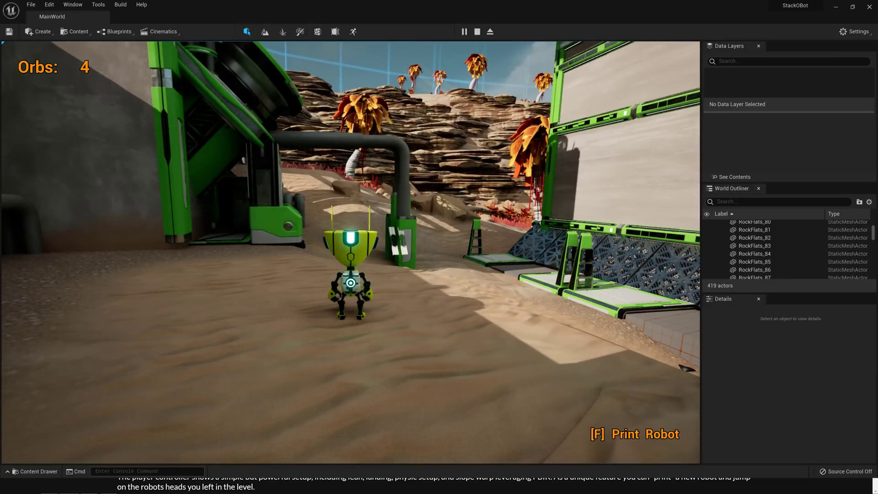
pyautogui.press('Escape')
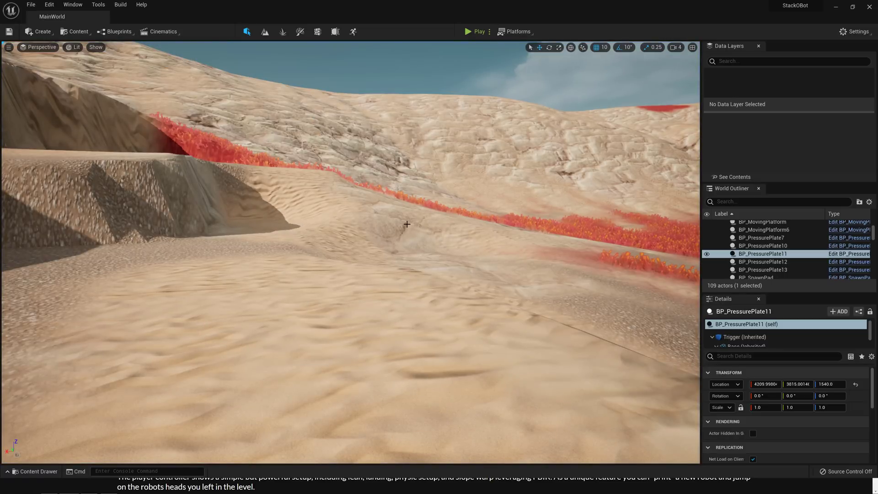
# Survey the walled test arena from above in the Unreal Editor and browse the World Outliner up to the BP_Button actors
pyautogui.moveTo(448, 226); pyautogui.dragTo(565, 274, button='right')
pyautogui.moveTo(519, 243); pyautogui.dragTo(520, 245, button='right')
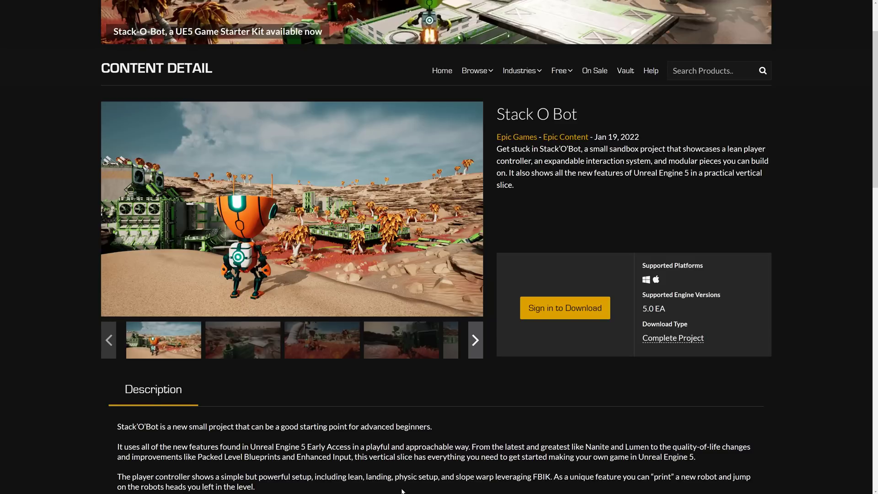
pyautogui.hotkey('alt', 'Tab')
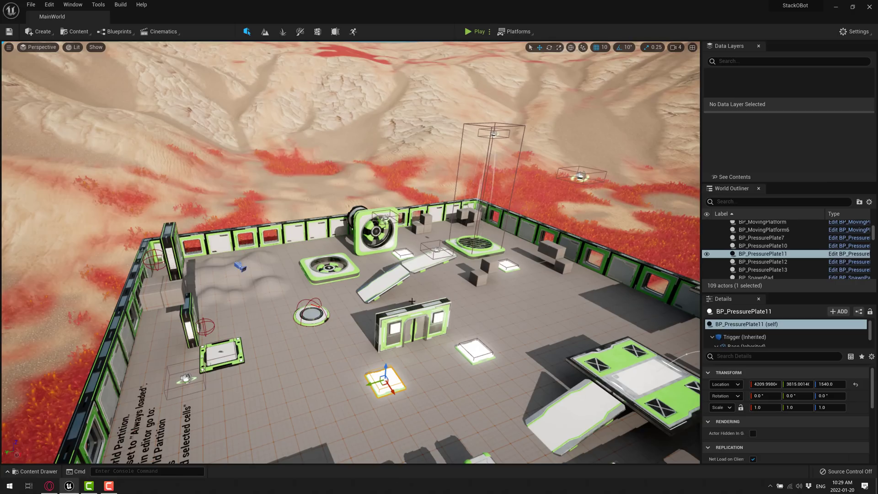
pyautogui.moveTo(403, 299); pyautogui.dragTo(446, 312, button='right')
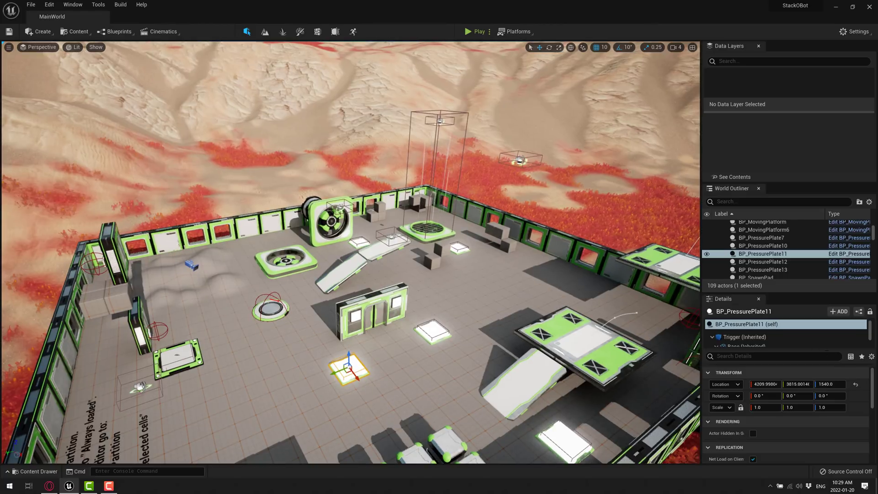
pyautogui.scroll(4, 849, 264)
pyautogui.scroll(2, 849, 264)
pyautogui.scroll(4, 850, 245)
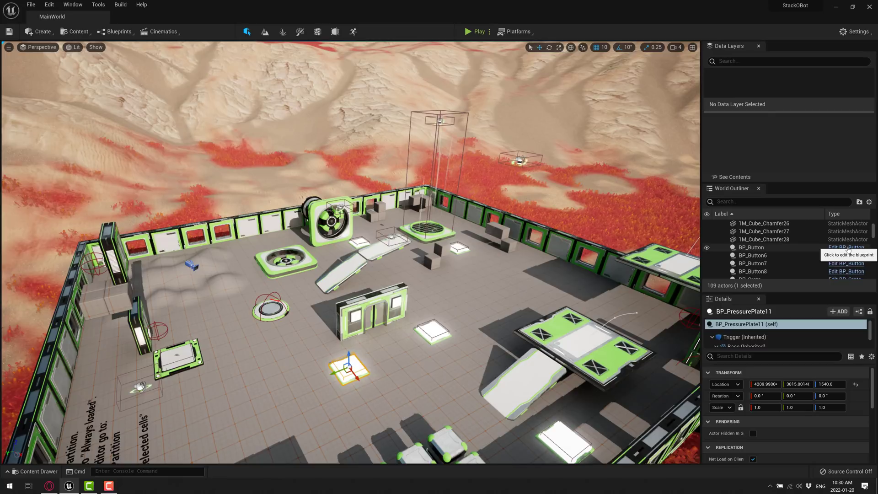
# Search the project's plugins for "input" to check the Enhanced Input plugin, then close the plugin browser
pyautogui.click(854, 32)
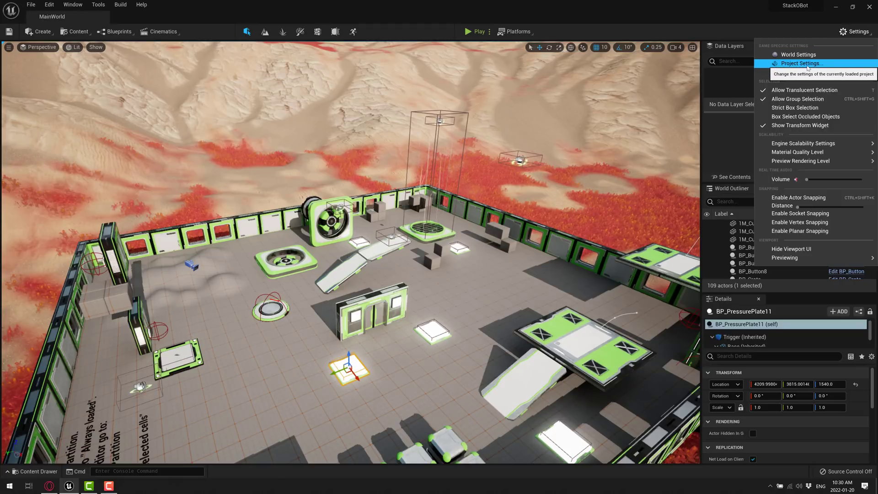
pyautogui.click(796, 72)
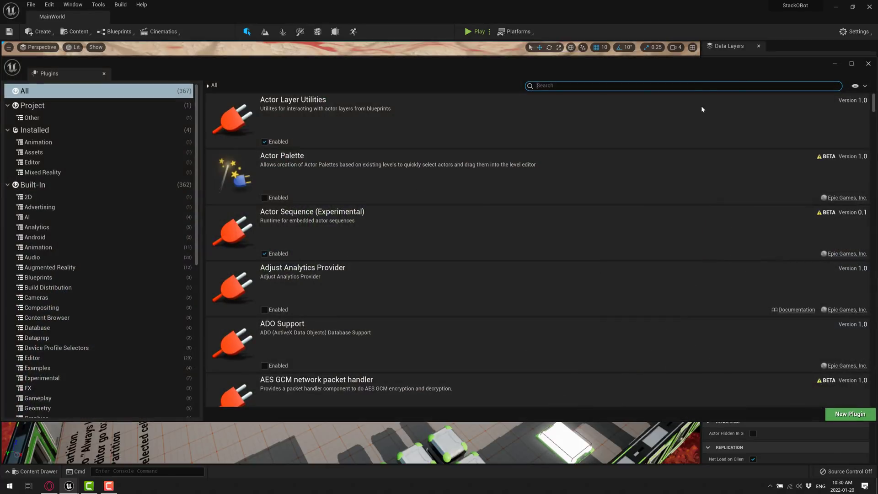
pyautogui.write('input')
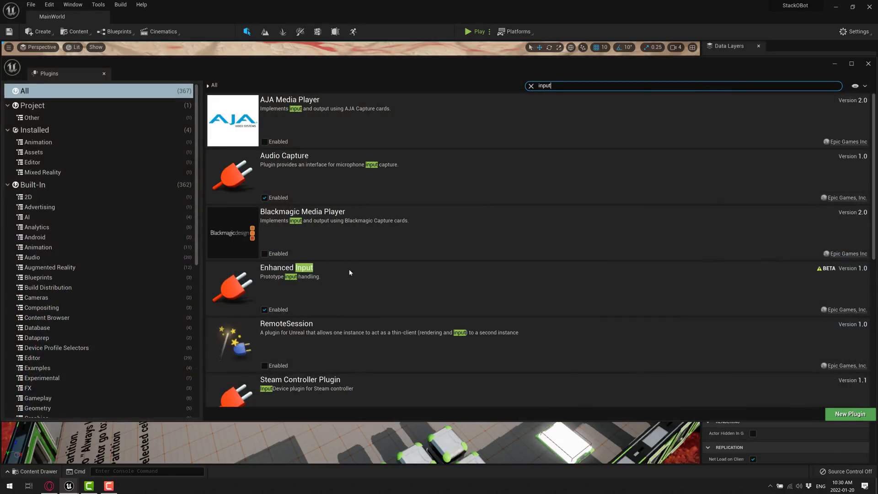
pyautogui.click(868, 64)
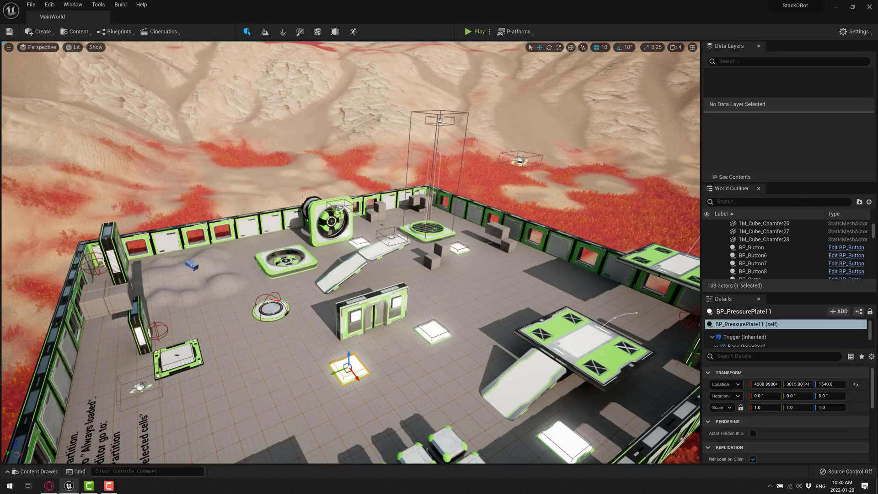
# Search the StackOBot content folder for "MPC" and select the MPC_DataSet material parameter collection
pyautogui.moveTo(356, 292); pyautogui.dragTo(333, 299, button='right')
pyautogui.hotkey('ctrl', 'space')
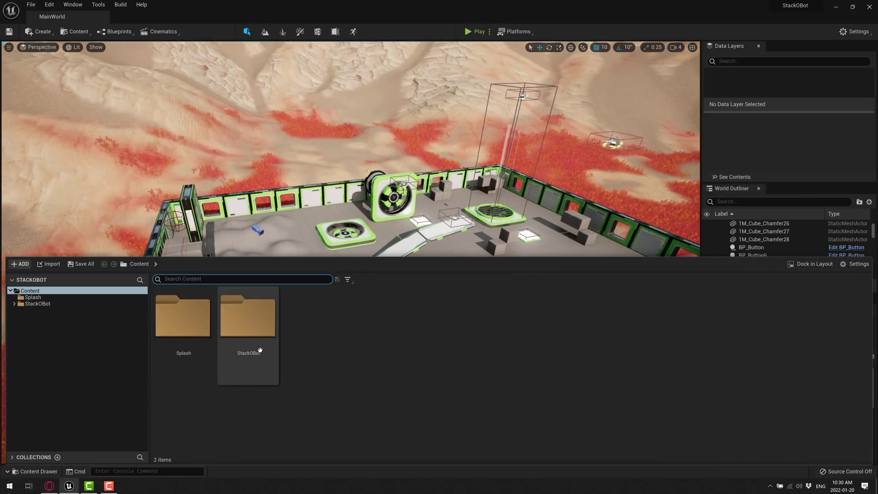
pyautogui.click(15, 304)
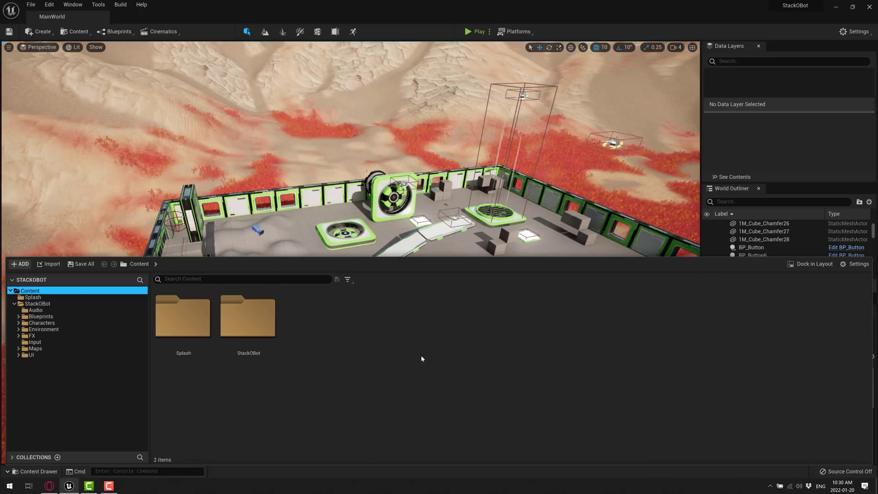
pyautogui.doubleClick(257, 321)
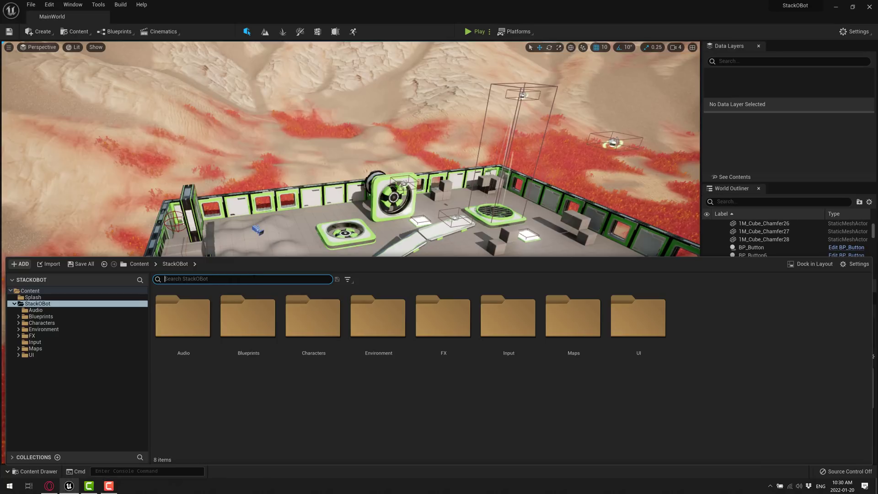
pyautogui.write('MPC')
pyautogui.click(195, 316)
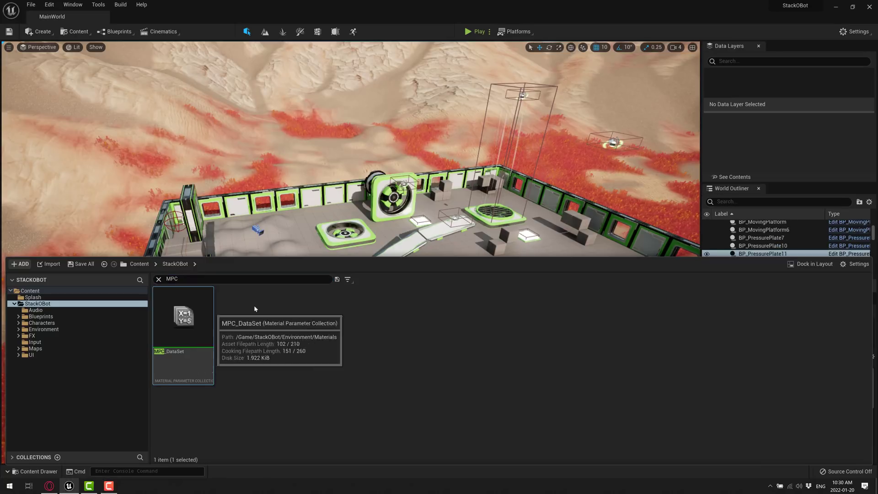
# Open the MPC_DataSet parameter collection and arrange its editor side by side with the level editor
pyautogui.doubleClick(183, 318)
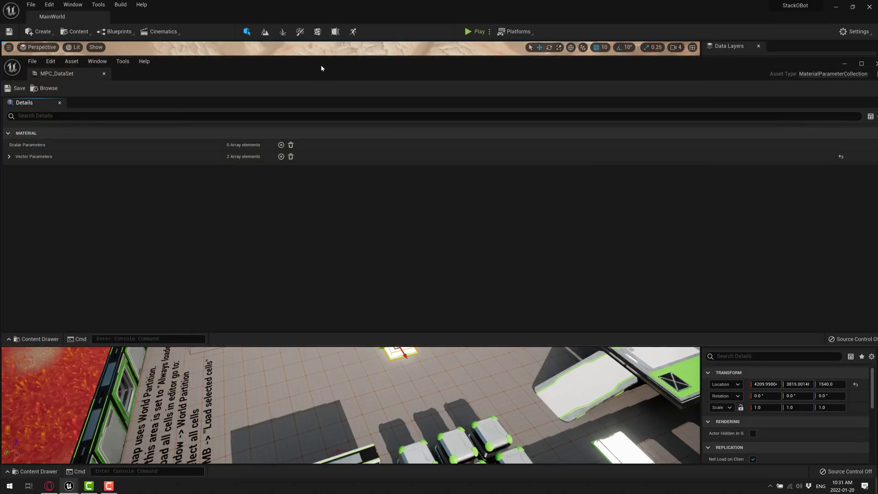
pyautogui.moveTo(322, 66); pyautogui.dragTo(877, 156)
pyautogui.click(205, 181)
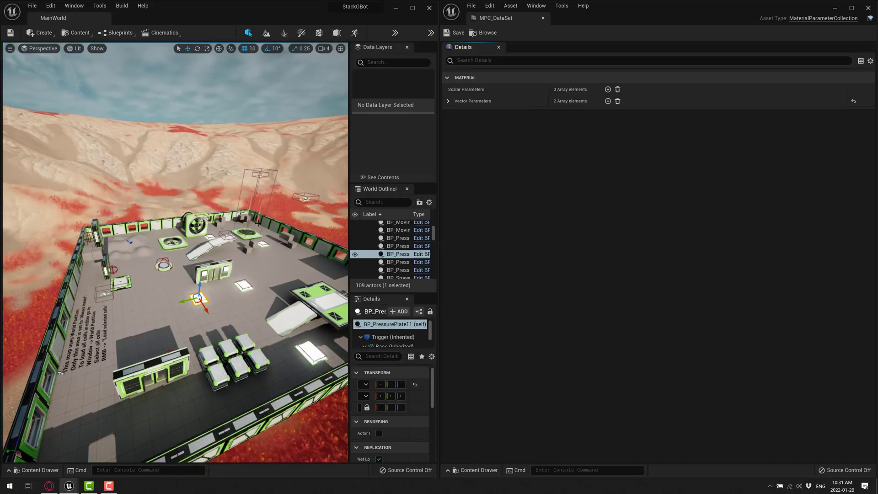
# Set the default value of the Feature Colour vector parameter to blue (hex sRGB 00A4E9), close the collection, and maximize the level editor
pyautogui.click(448, 100)
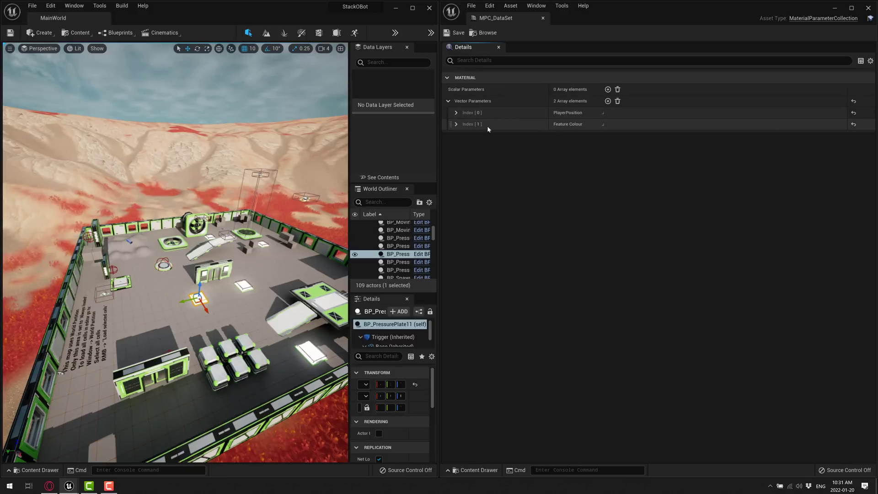
pyautogui.click(456, 124)
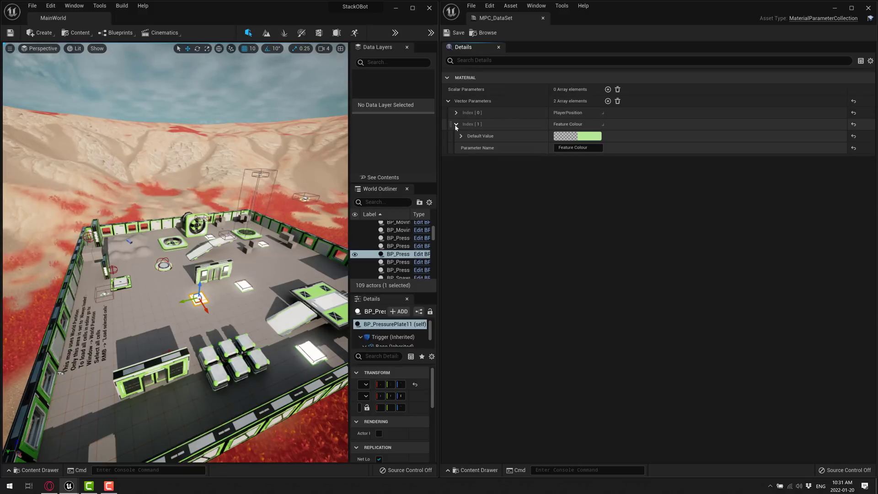
pyautogui.click(585, 137)
pyautogui.moveTo(640, 198); pyautogui.dragTo(596, 185)
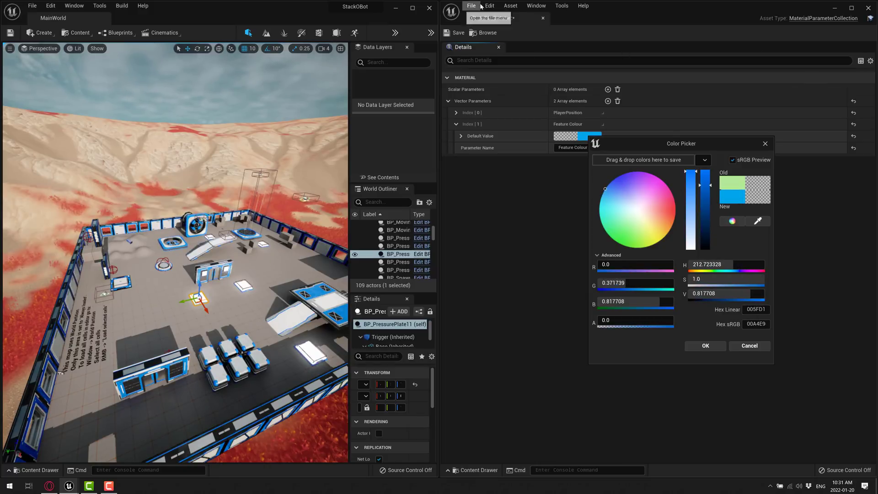
pyautogui.click(868, 8)
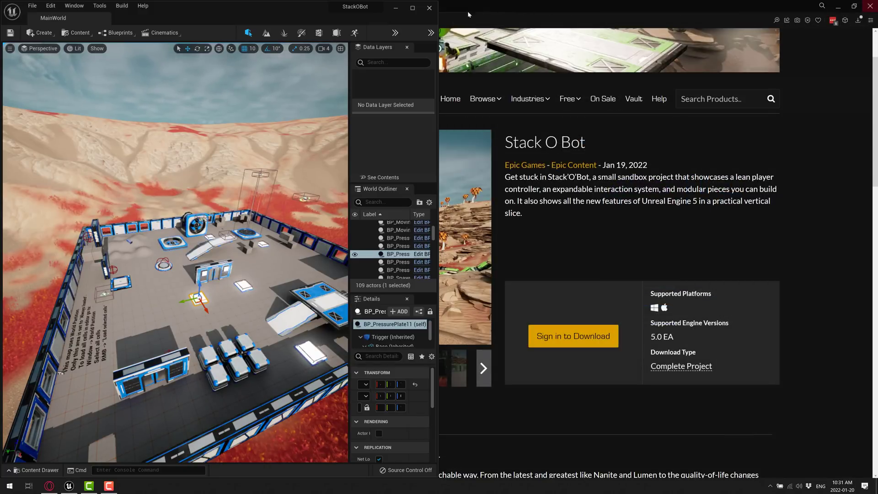
pyautogui.click(413, 8)
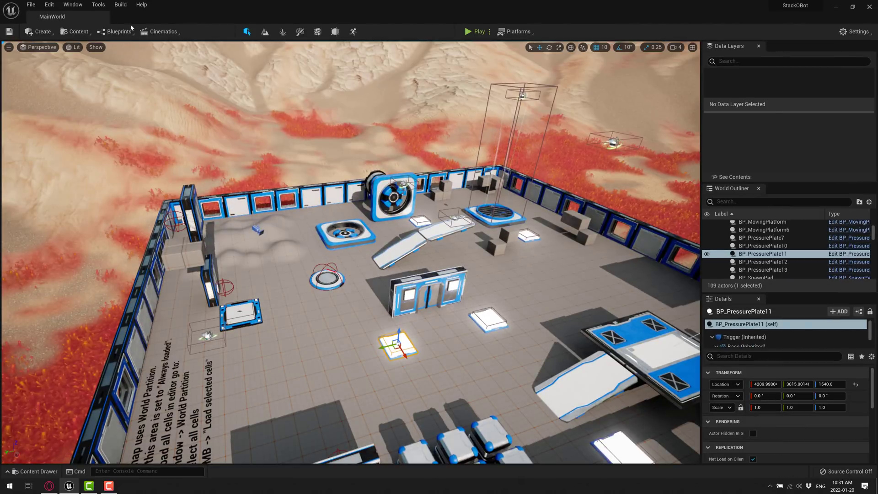
# Open the World Partition view for the MainWorld level
pyautogui.click(74, 4)
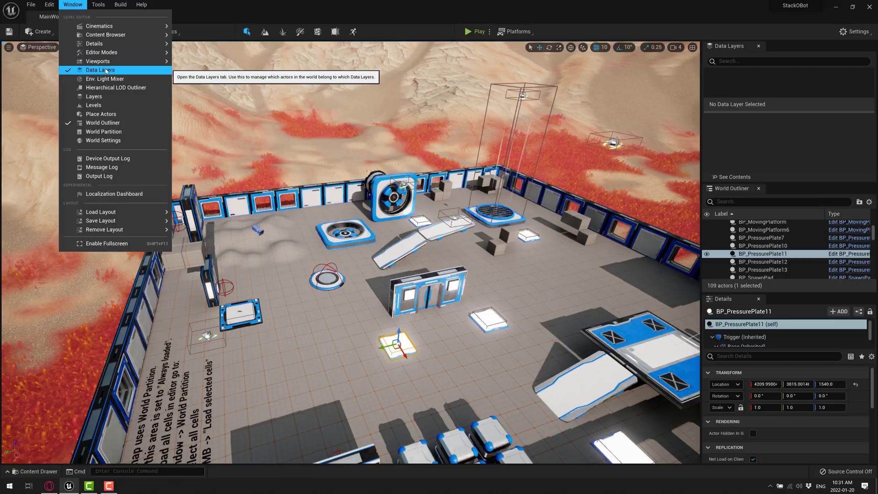
pyautogui.moveTo(98, 4)
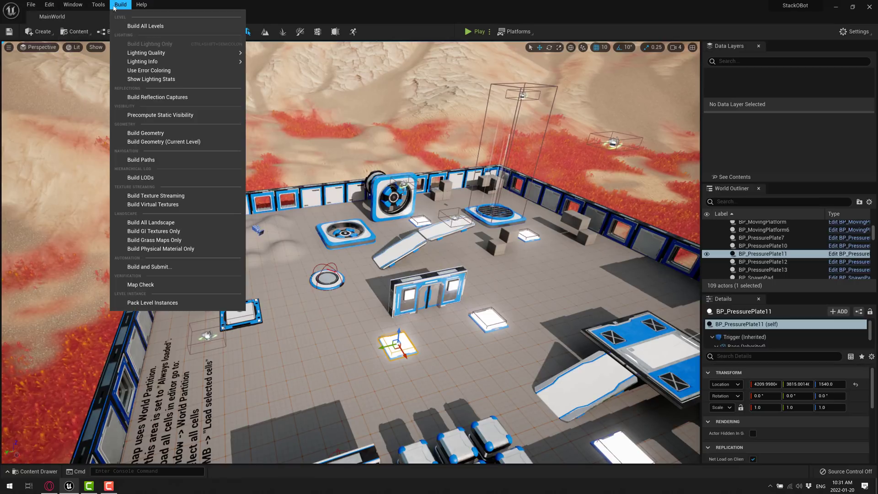
pyautogui.click(99, 5)
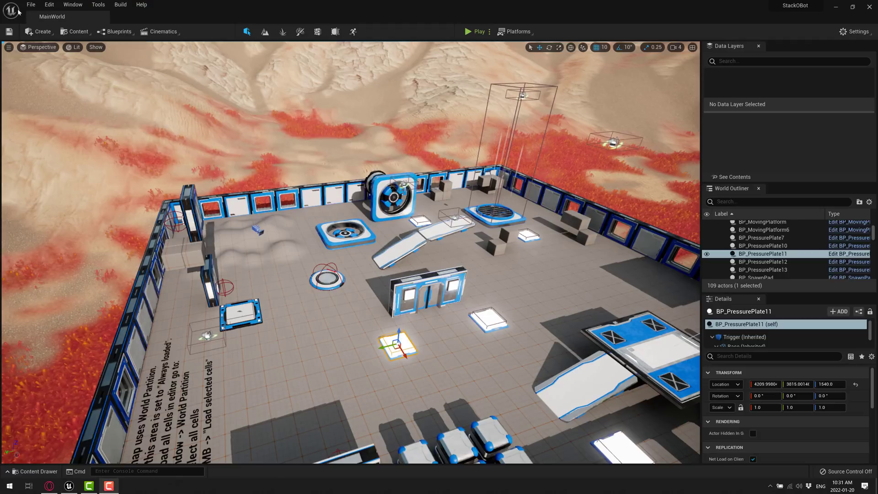
pyautogui.click(73, 5)
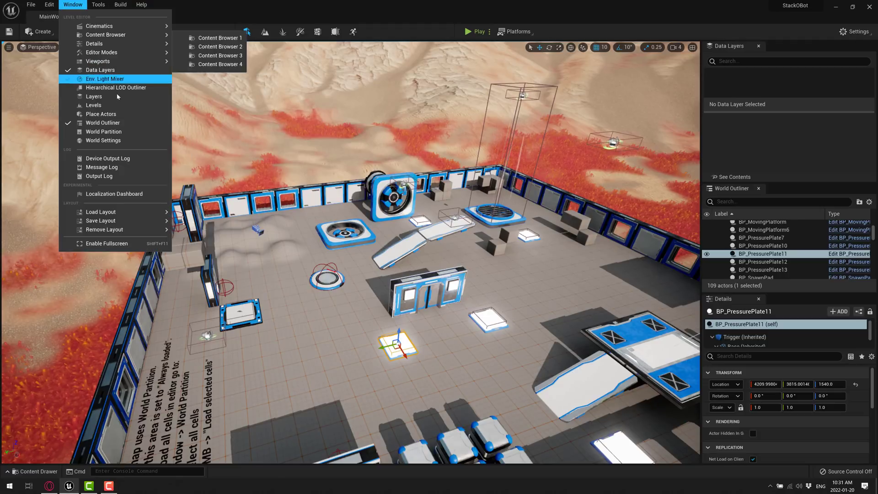
pyautogui.click(103, 132)
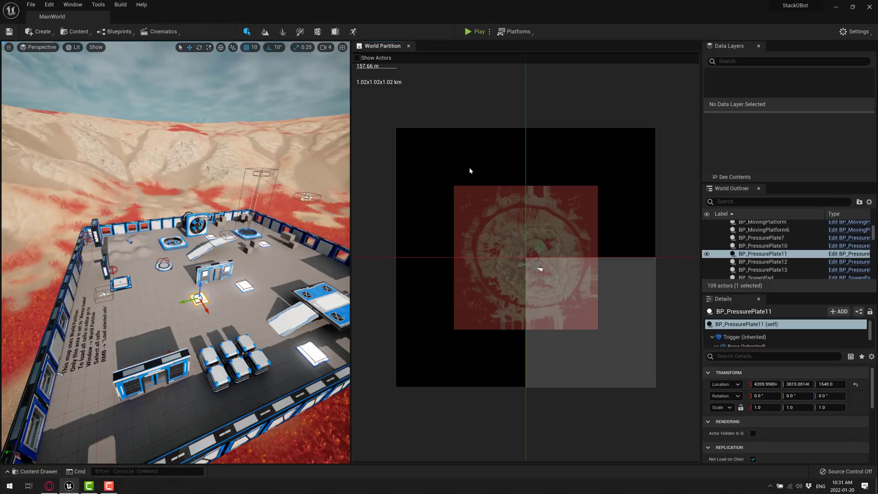
# Select all cells in the World Partition grid, load them, and close the World Partition view
pyautogui.moveTo(409, 150); pyautogui.dragTo(643, 363)
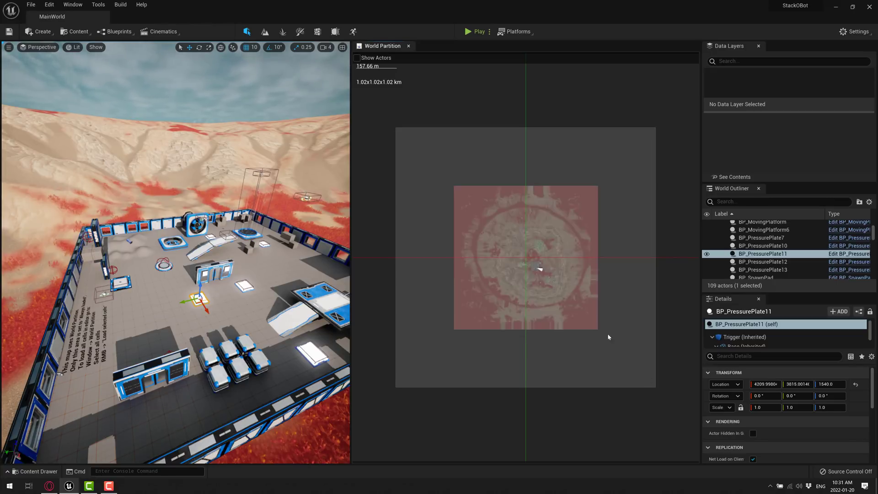
pyautogui.rightClick(590, 309)
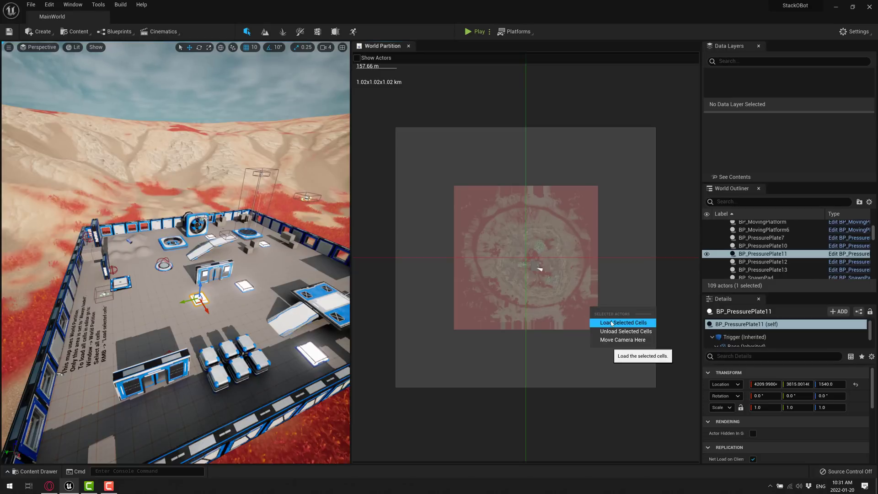
pyautogui.click(606, 322)
pyautogui.moveTo(216, 192); pyautogui.dragTo(446, 154, button='right')
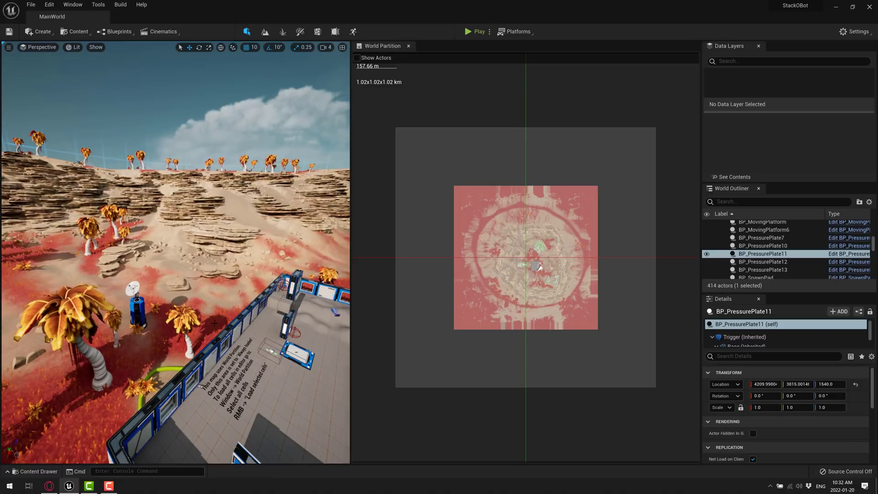
pyautogui.click(408, 46)
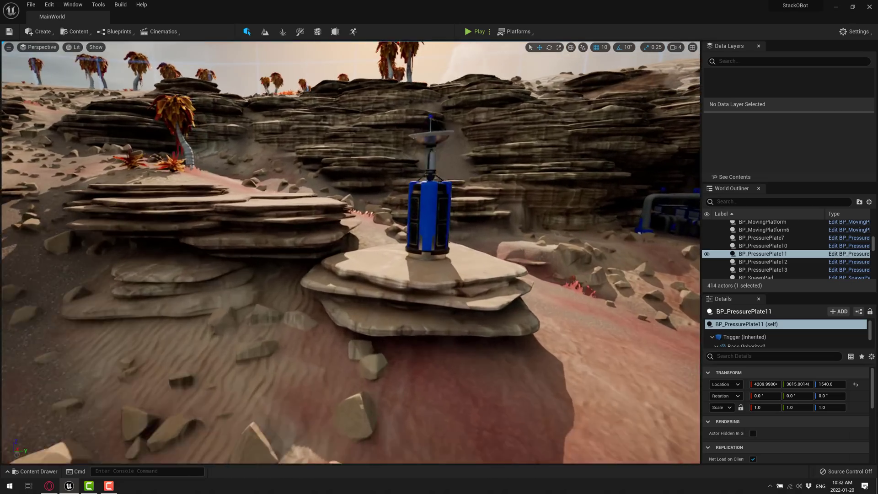
# Fly through the loaded world to examine the layered rock cliffs up close and from a distance
pyautogui.press('w')
pyautogui.press('d')
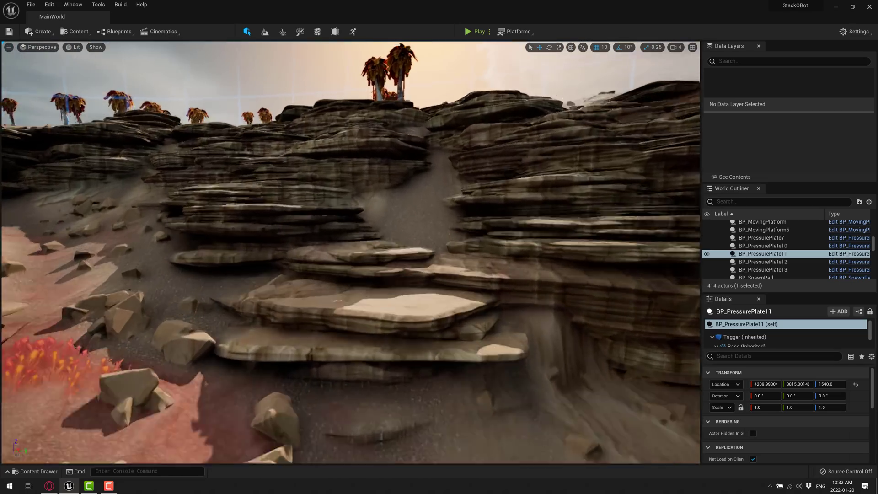
pyautogui.press('w')
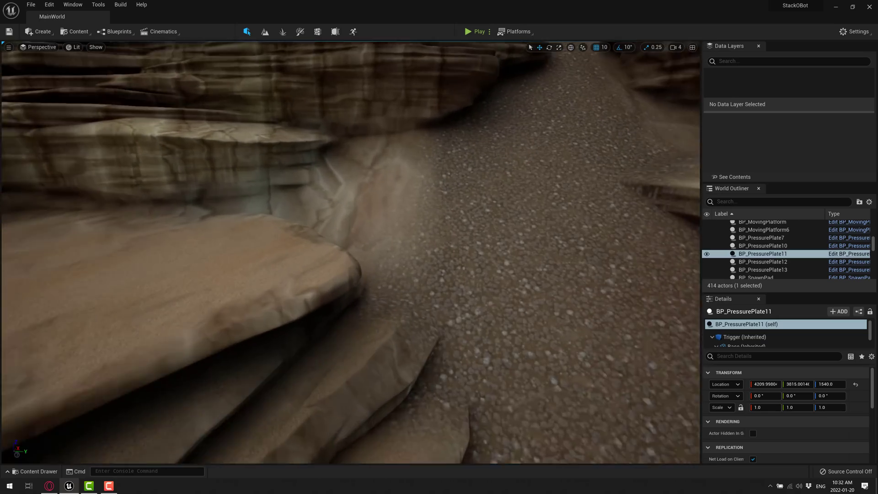
pyautogui.moveTo(512, 247); pyautogui.dragTo(515, 247, button='right')
pyautogui.press('s')
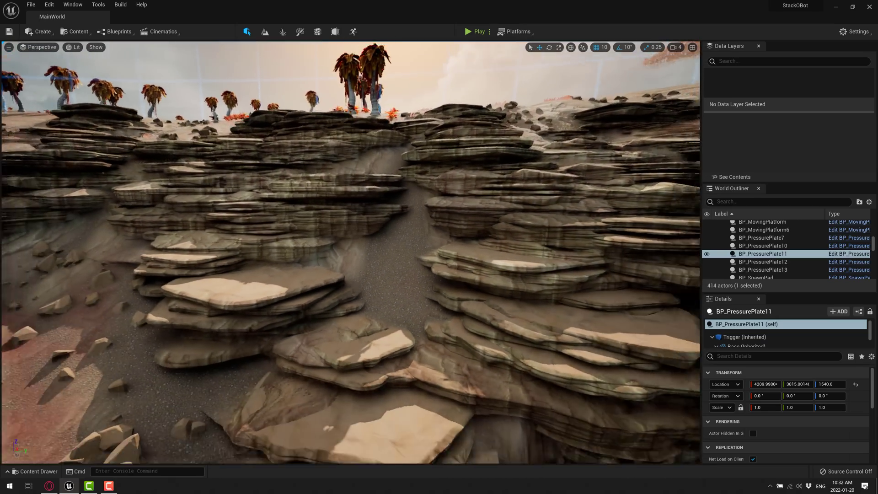
pyautogui.moveTo(515, 247)
pyautogui.mouseDown(button='right')
pyautogui.moveTo(412, 307)
pyautogui.moveTo(366, 229)
pyautogui.moveTo(515, 256)
pyautogui.mouseUp(button='right')
# Switch the viewport to the Nanite Triangles visualization and look over the arena, buildings and rocks
pyautogui.click(44, 45)
pyautogui.click(72, 48)
pyautogui.click(73, 48)
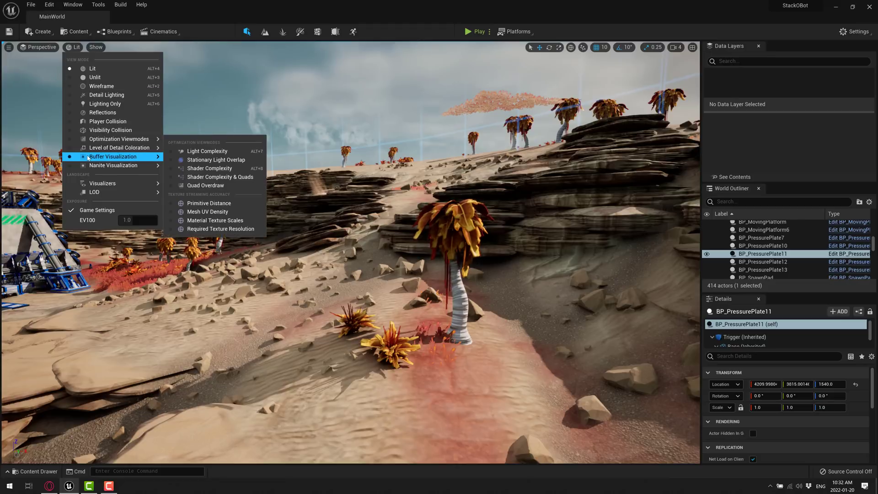
pyautogui.moveTo(109, 166)
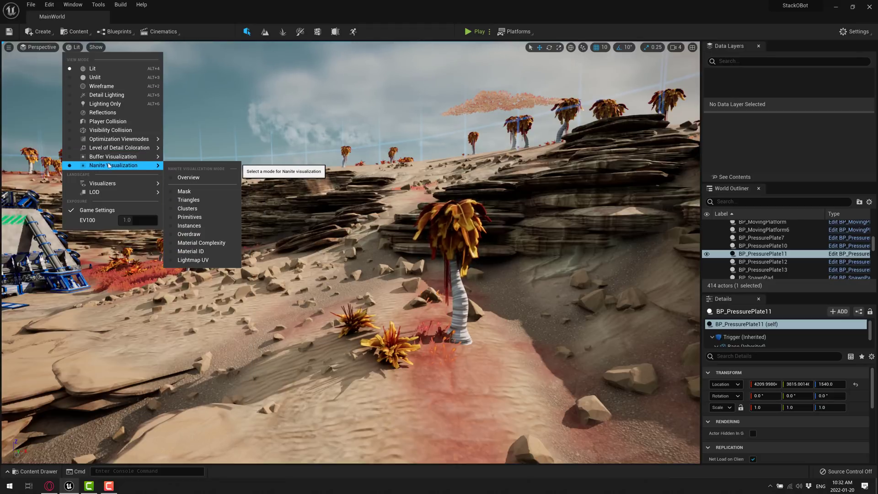
pyautogui.click(188, 200)
pyautogui.moveTo(192, 202); pyautogui.dragTo(169, 183, button='right')
pyautogui.press('w')
# Show the Nanite Primitives visualization, look over the arena from outside, and return the viewport to Lit shading
pyautogui.click(80, 48)
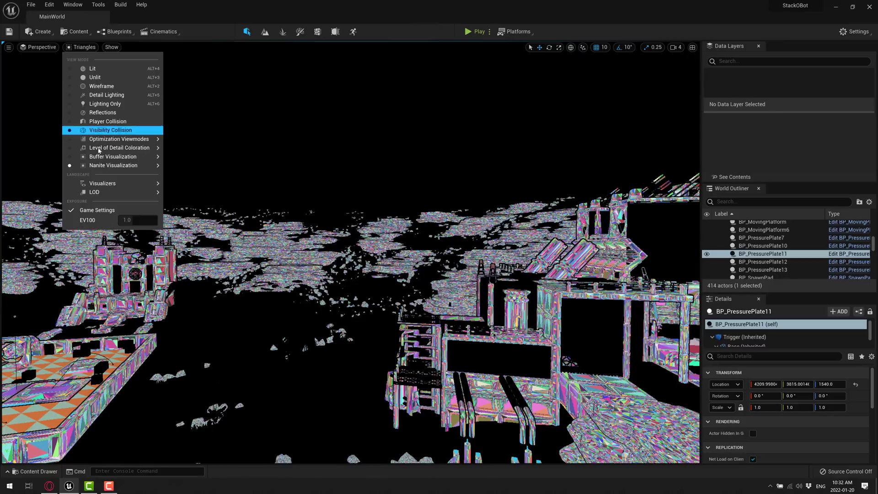
pyautogui.moveTo(127, 167)
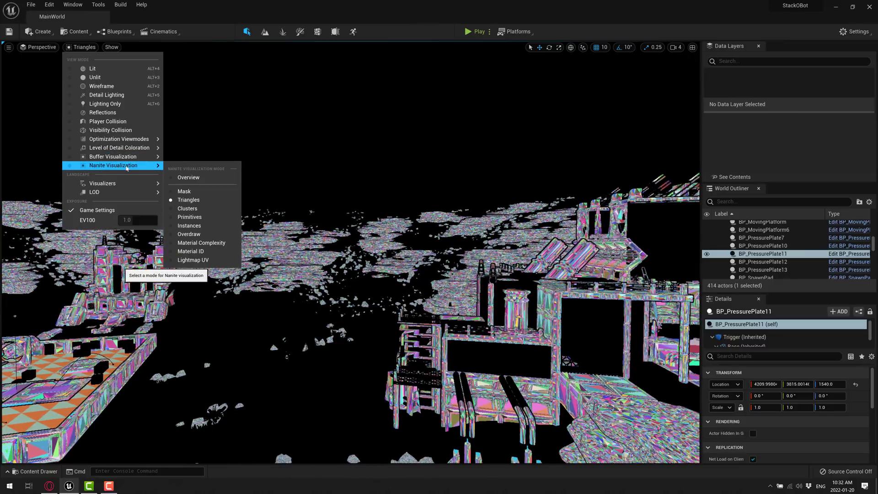
pyautogui.click(189, 217)
pyautogui.moveTo(189, 217); pyautogui.dragTo(121, 228, button='right')
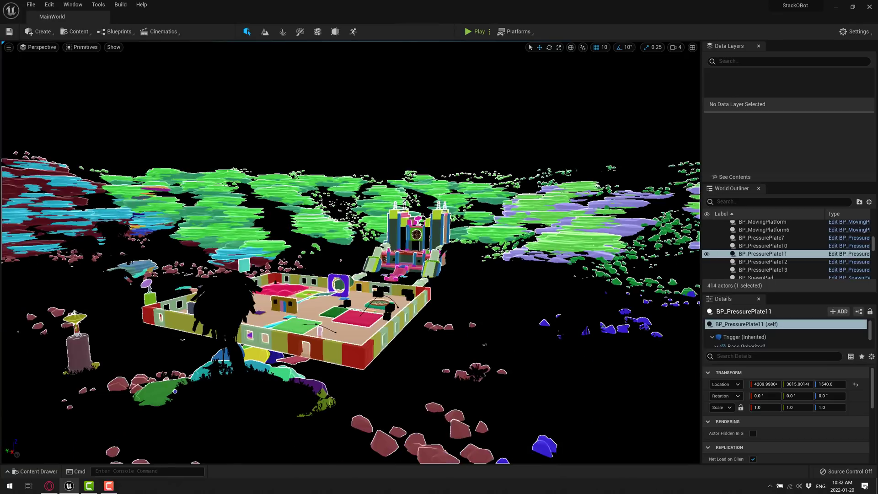
pyautogui.click(83, 47)
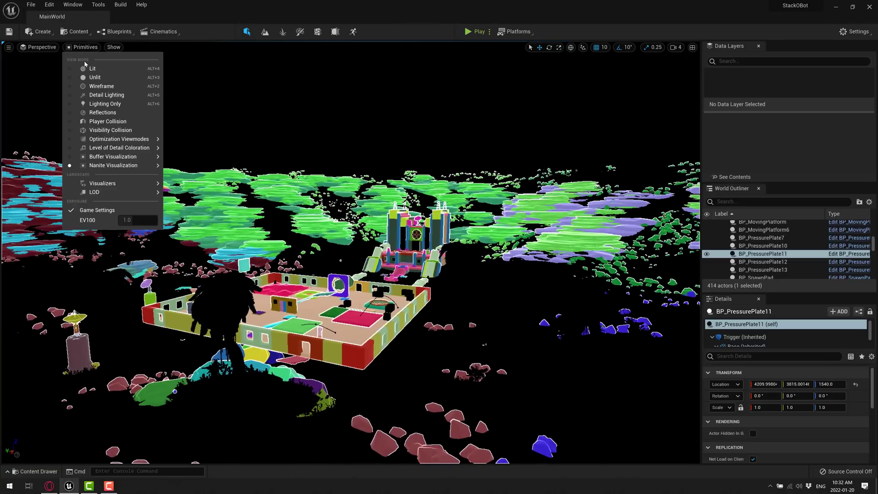
pyautogui.click(88, 69)
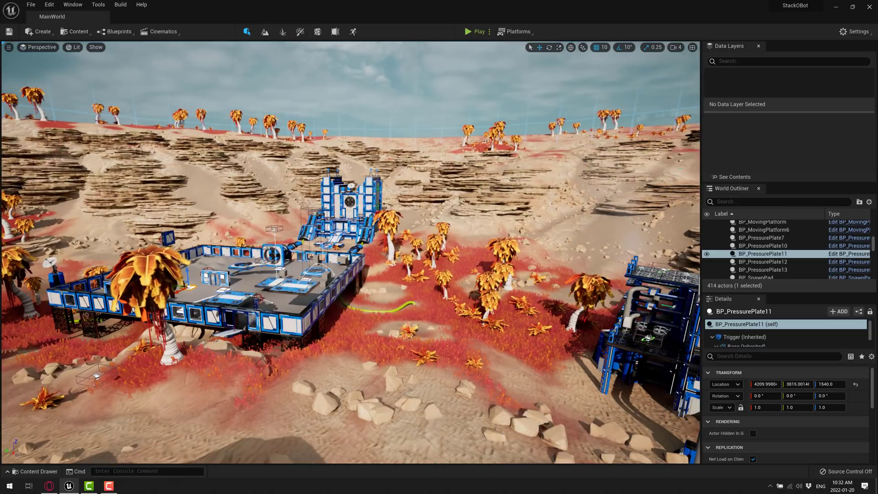
# Search the World Outliner for environment actors using "en" and "env", and browse the matching actors
pyautogui.moveTo(366, 229); pyautogui.dragTo(414, 241, button='right')
pyautogui.press('w')
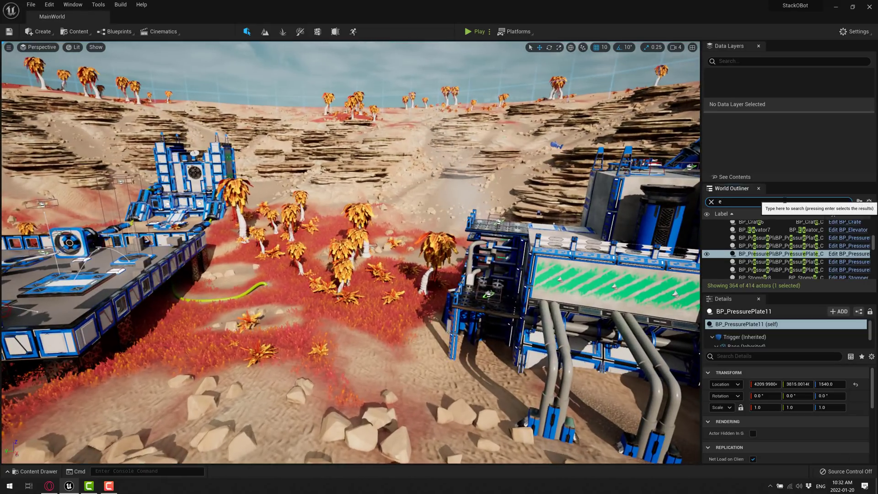
pyautogui.click(785, 201)
pyautogui.write('env')
pyautogui.press('BackSpace')
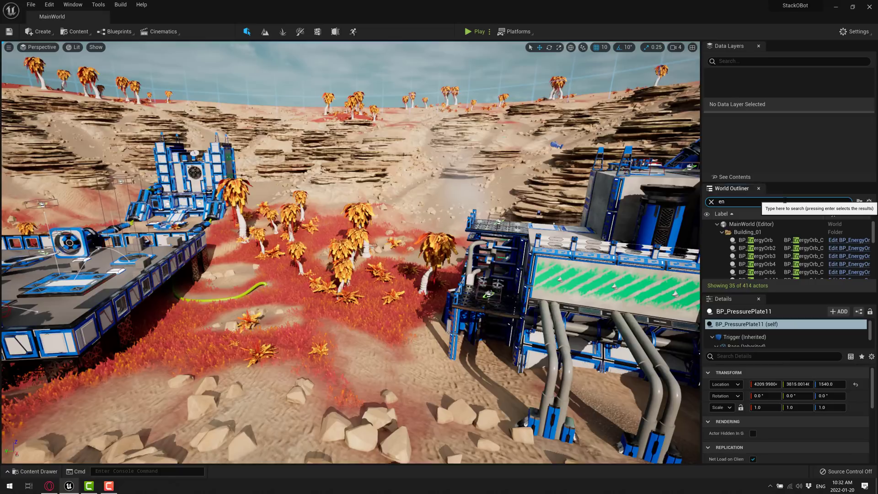
pyautogui.scroll(-5, 786, 239)
pyautogui.scroll(-3, 785, 239)
pyautogui.write('v')
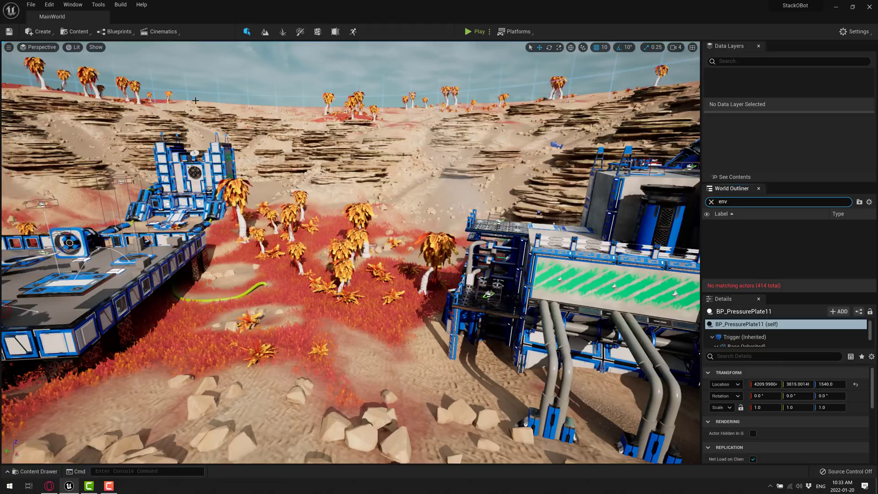
# Replace the World Outliner search with "Wor", select the PostProcessVolume, and enable its Global Illumination Method override
pyautogui.press('BackSpace')
pyautogui.press('BackSpace')
pyautogui.press('BackSpace')
pyautogui.write('Wor')
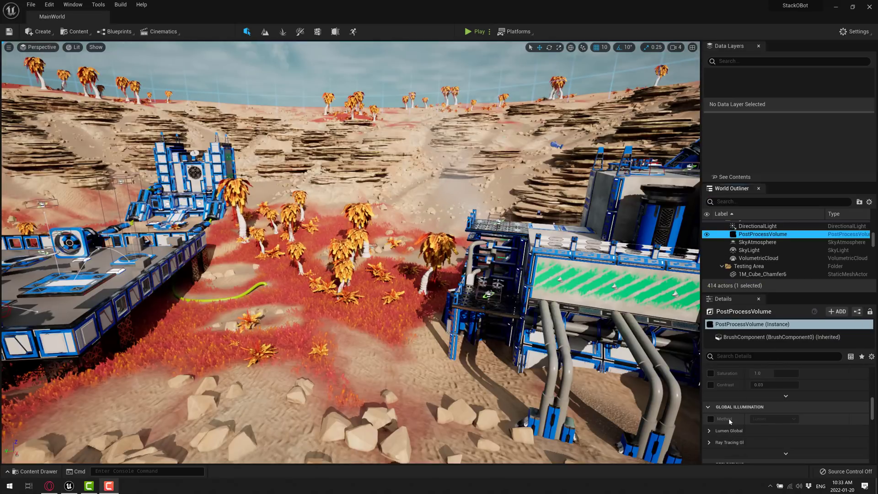
pyautogui.click(729, 418)
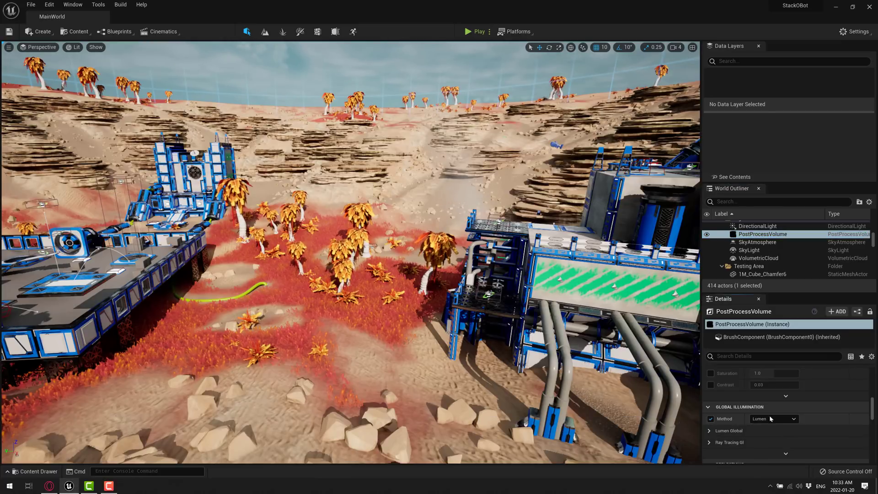
# Examine the PostProcessVolume's Global Illumination method options and its Lumen and Ray Tracing GI settings
pyautogui.click(795, 420)
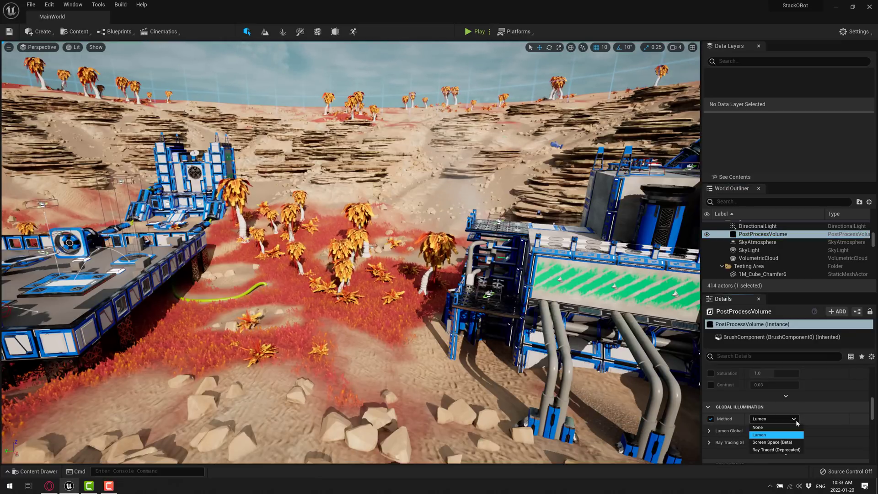
pyautogui.scroll(-1, 724, 433)
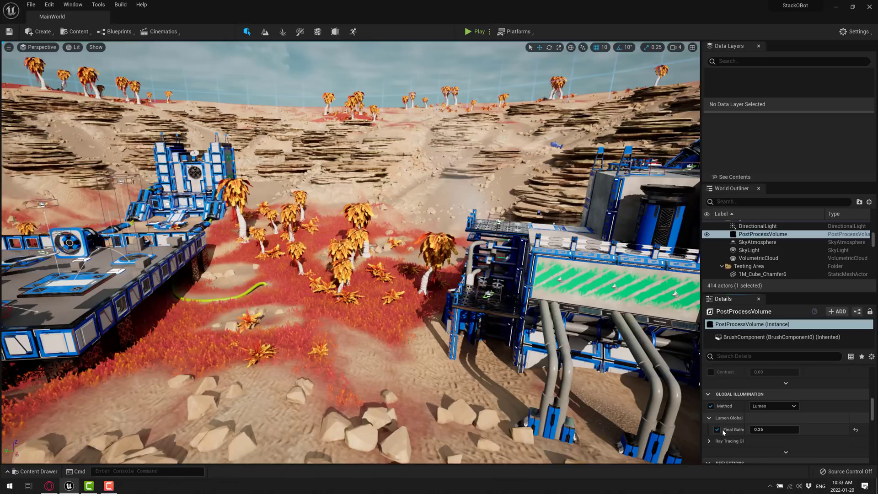
pyautogui.scroll(-3, 722, 437)
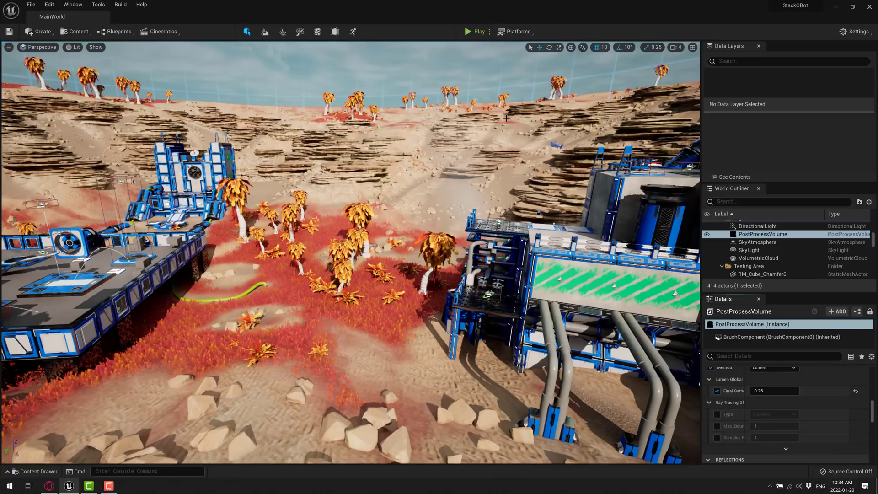
# Look over the walled testing arena and the surrounding terrain under the Lumen lighting
pyautogui.press('w')
pyautogui.moveTo(367, 198); pyautogui.dragTo(249, 182, button='right')
pyautogui.moveTo(304, 198); pyautogui.dragTo(254, 213, button='right')
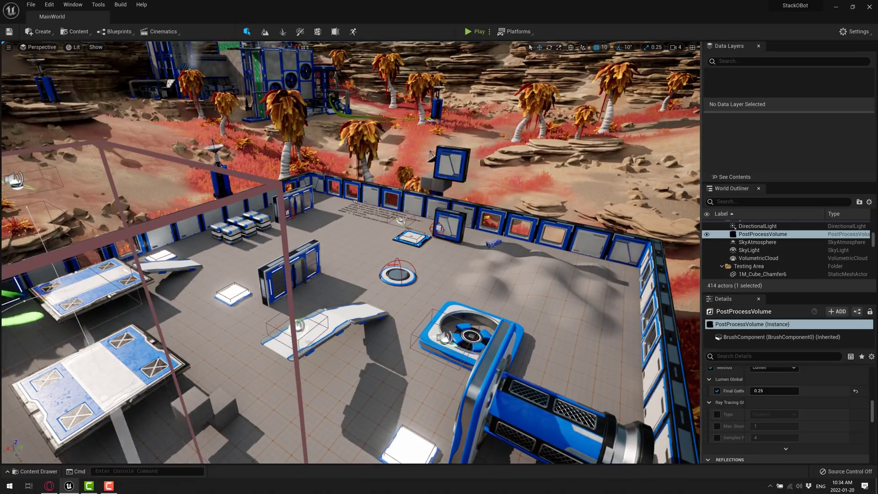
pyautogui.moveTo(351, 253); pyautogui.dragTo(297, 226, button='right')
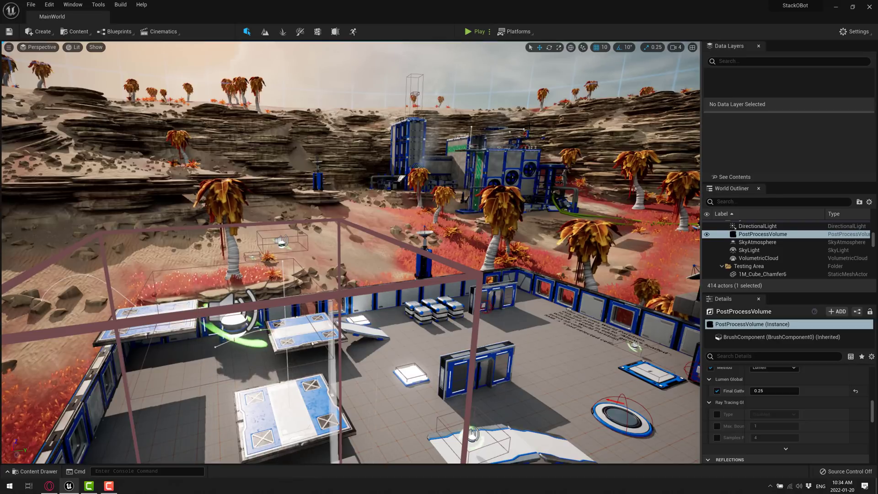
pyautogui.moveTo(351, 252); pyautogui.dragTo(371, 295, button='right')
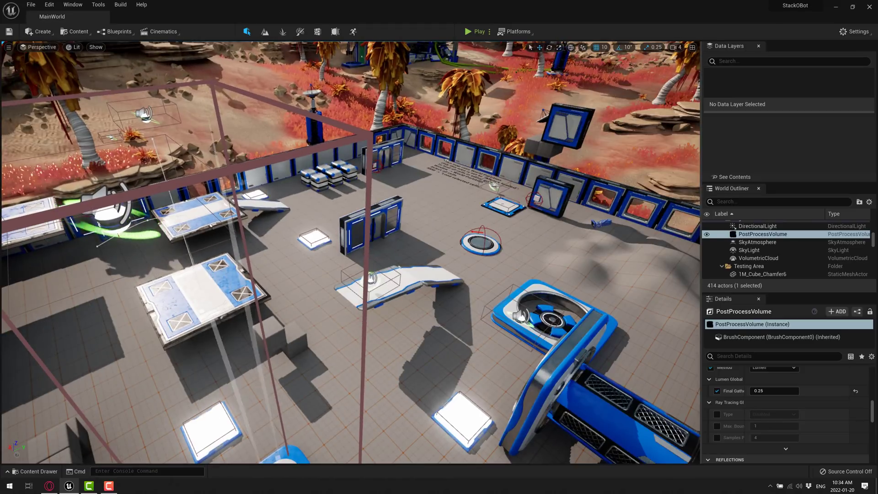
# Select the glowing pressure plate nearest the large blue stomper and review the blueprint actors listed around it
pyautogui.click(380, 286)
pyautogui.click(462, 421)
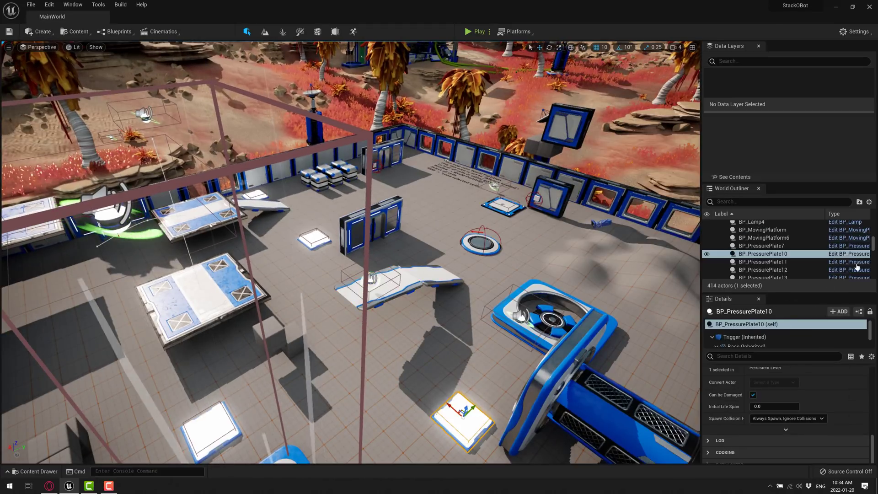
pyautogui.scroll(3, 852, 255)
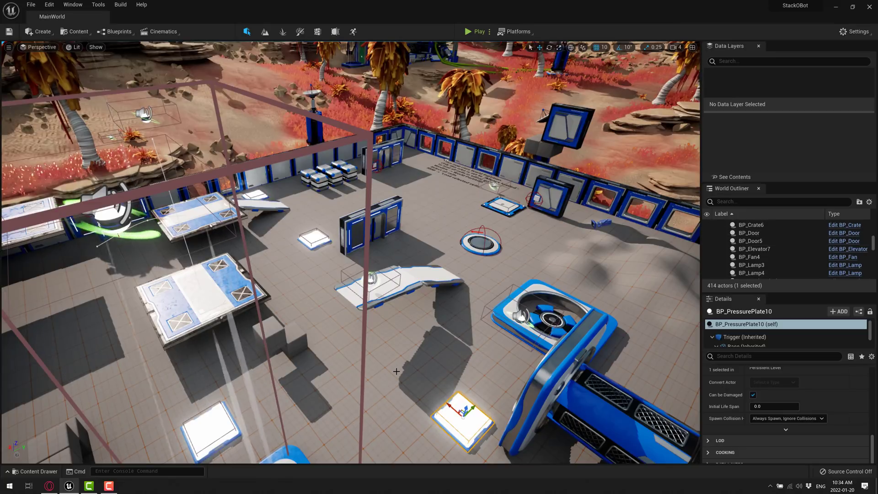
# Clear the asset search and show the contents of the Blueprints/GameElements folder
pyautogui.hotkey('ctrl', 'space')
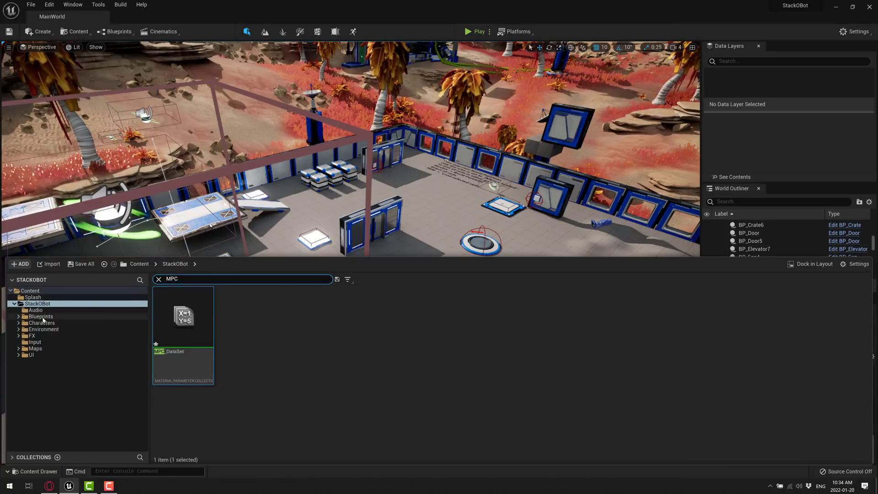
pyautogui.click(41, 317)
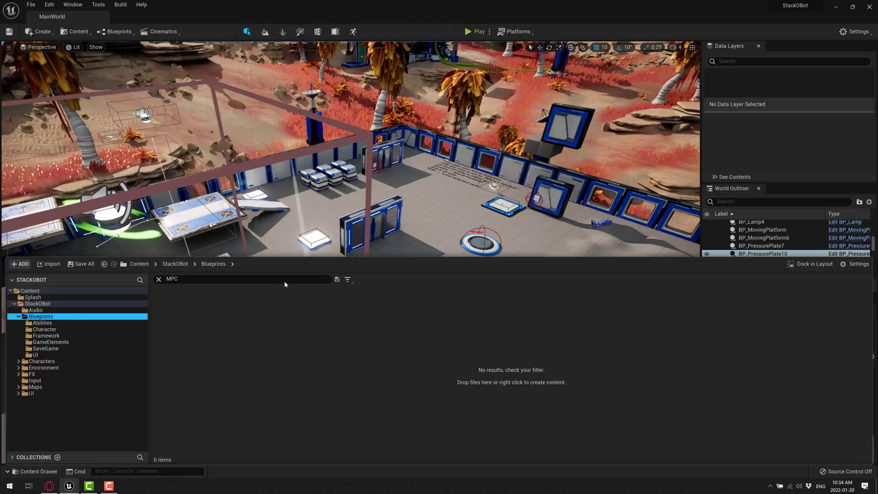
pyautogui.click(158, 280)
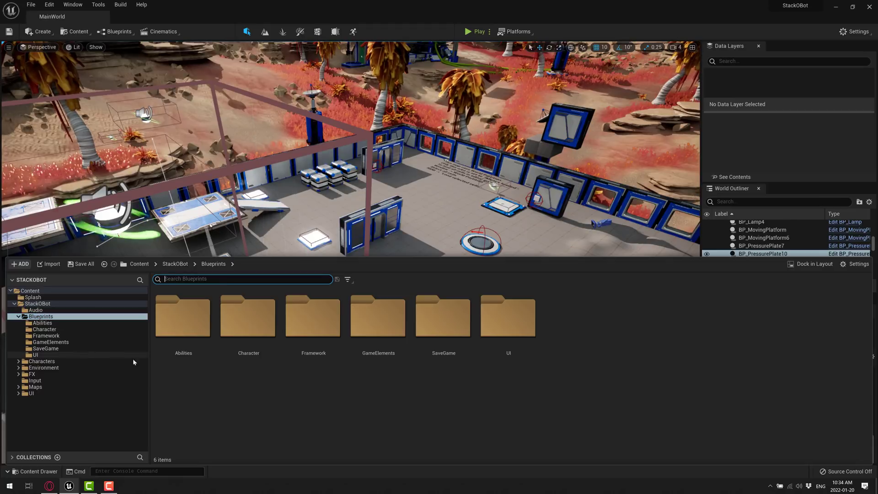
pyautogui.doubleClick(378, 318)
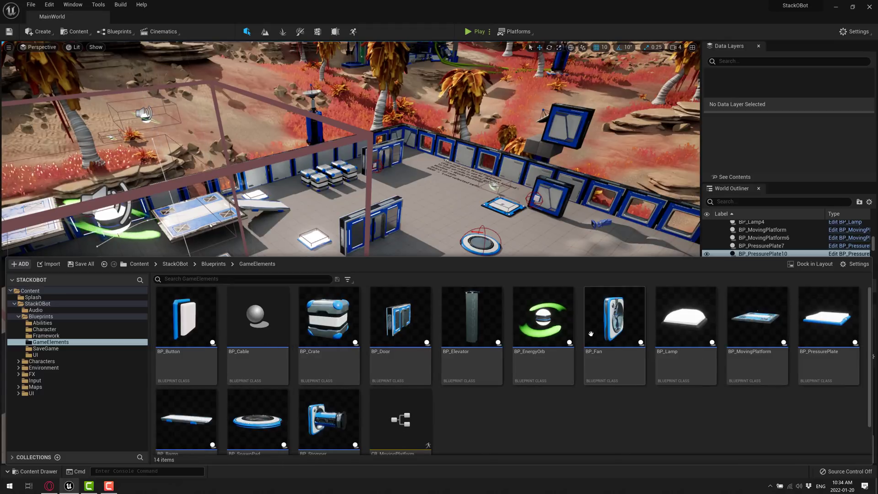
# Open the BP_Door blueprint, look over its Event Graph, and close its editor
pyautogui.doubleClick(378, 314)
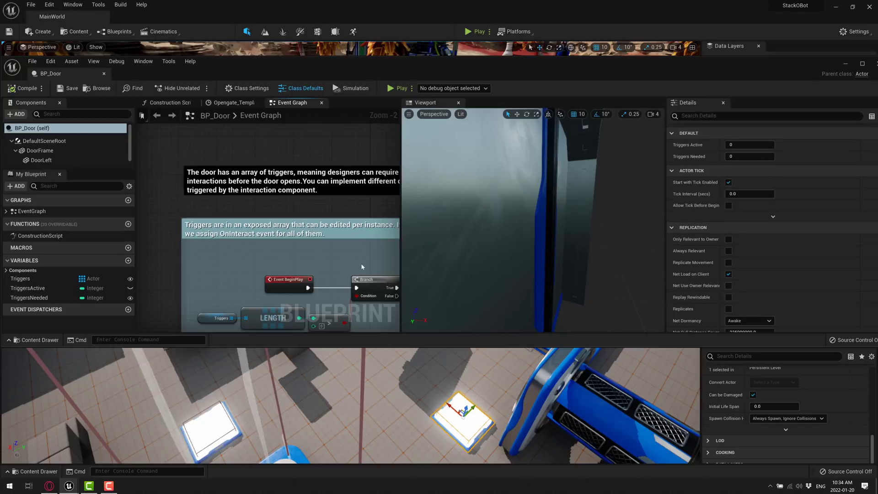
pyautogui.scroll(-4, 350, 221)
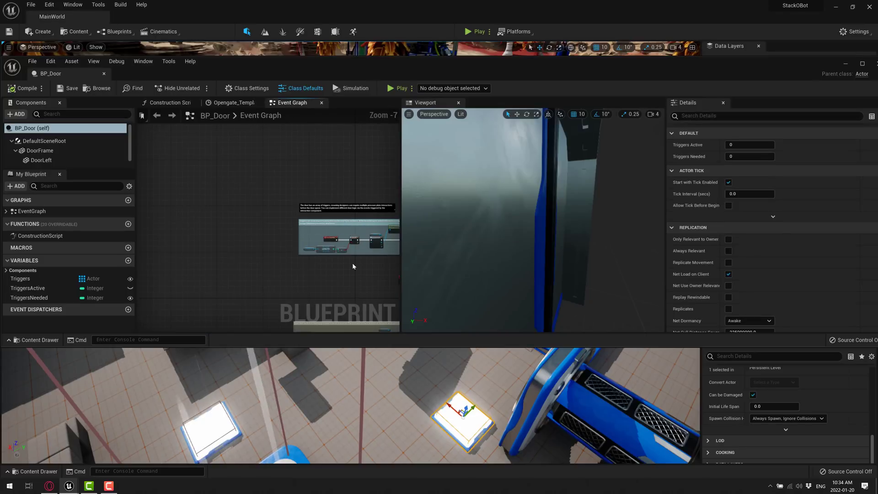
pyautogui.moveTo(354, 277); pyautogui.dragTo(212, 180, button='right')
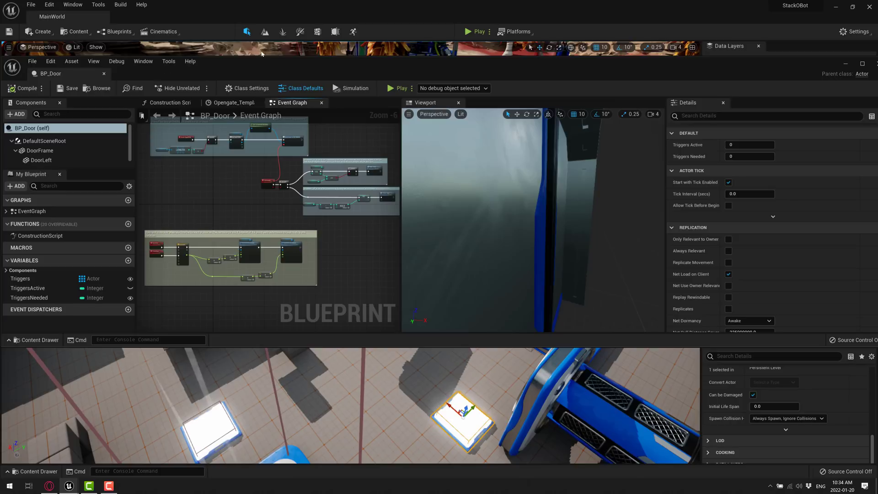
pyautogui.moveTo(831, 61); pyautogui.dragTo(800, 66)
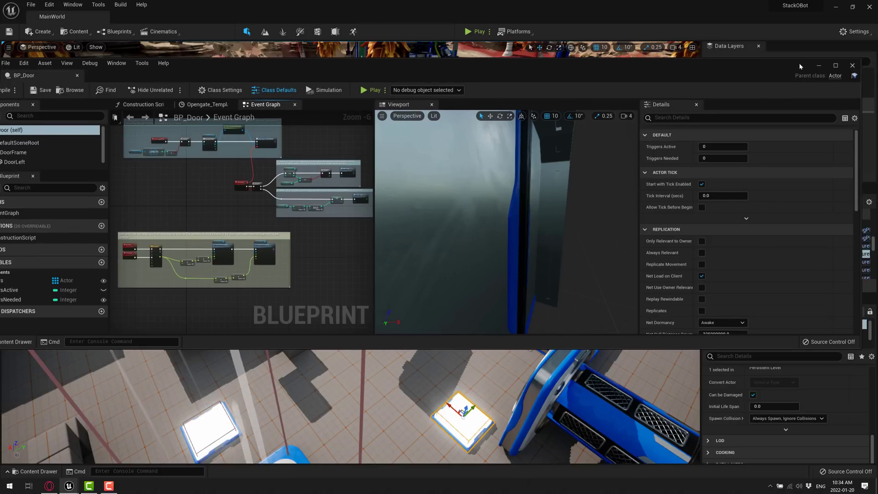
pyautogui.click(852, 66)
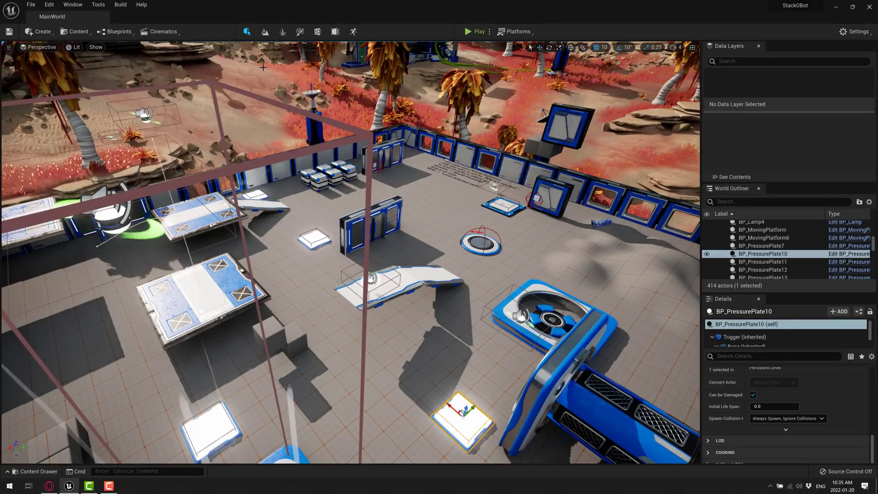
# Open the BP_Bot blueprint class, view its editor at full size, restore the window, and minimize it
pyautogui.click(117, 32)
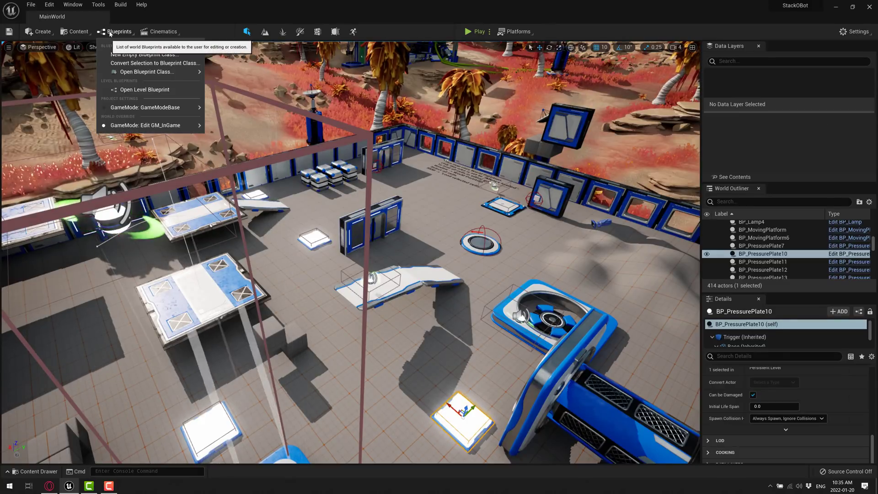
pyautogui.moveTo(150, 74)
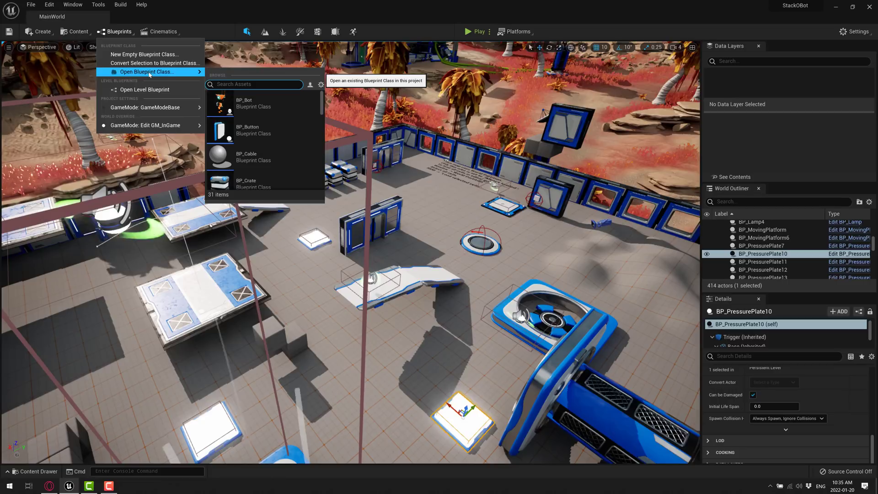
pyautogui.click(254, 107)
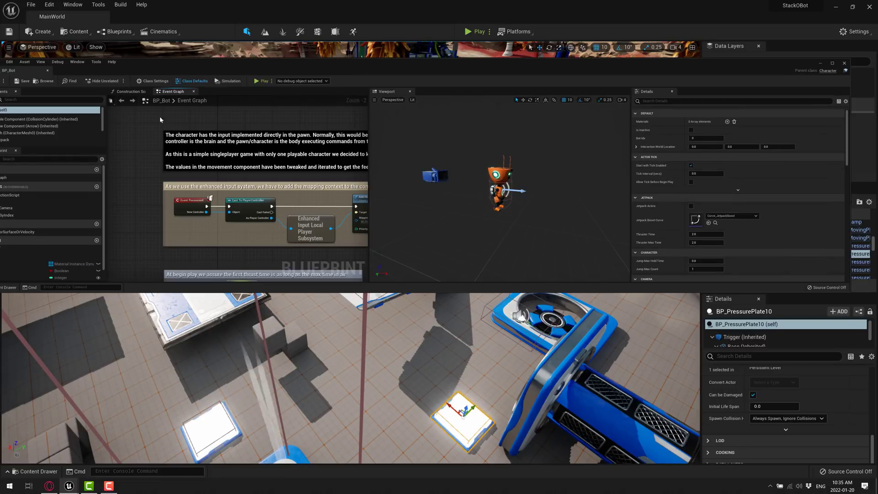
pyautogui.doubleClick(320, 69)
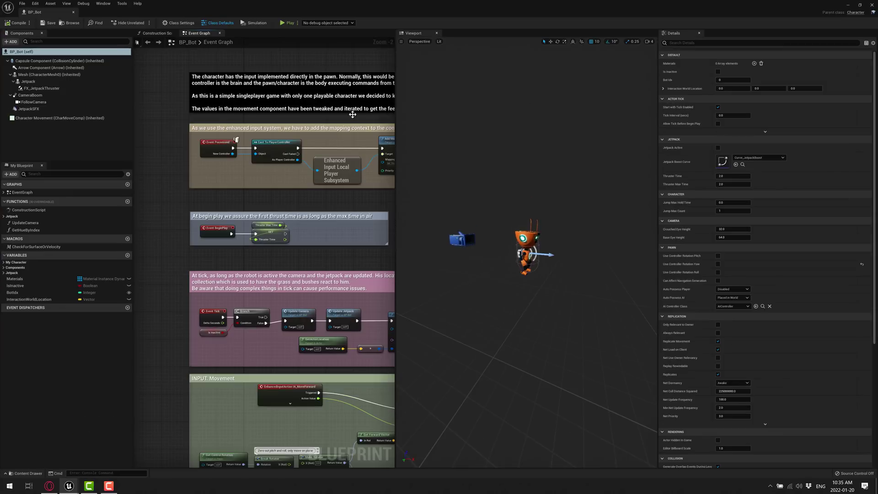
pyautogui.doubleClick(268, 11)
pyautogui.moveTo(295, 61); pyautogui.dragTo(430, 111)
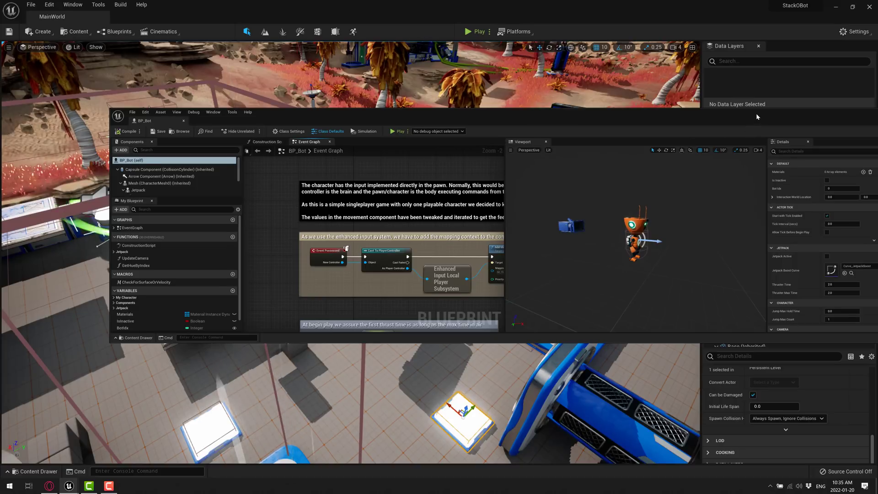
pyautogui.moveTo(756, 113); pyautogui.dragTo(566, 128)
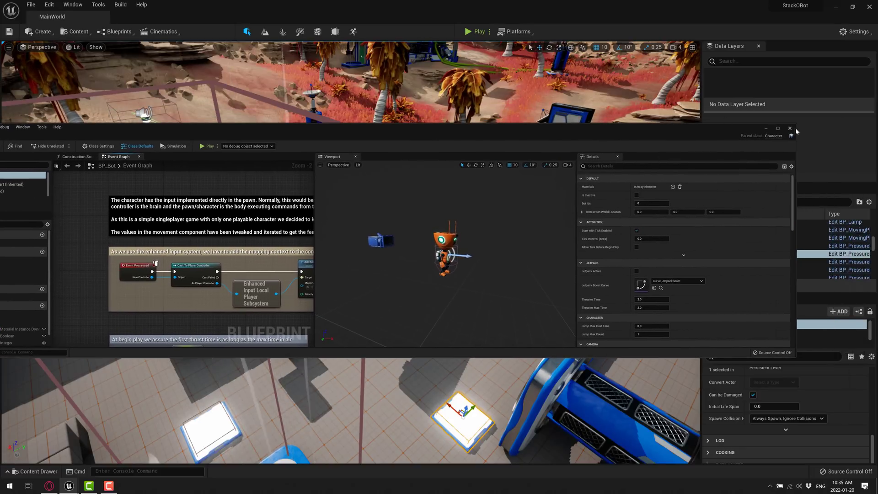
pyautogui.click(766, 128)
# Bring the BP_Bot blueprint back up, move its window fully into view, and select the Capsule Component
pyautogui.click(116, 31)
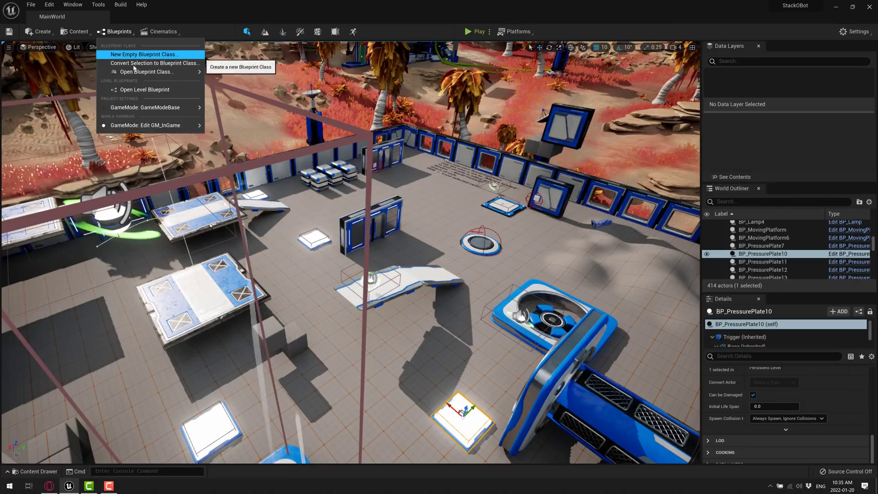
pyautogui.moveTo(148, 73)
pyautogui.click(255, 99)
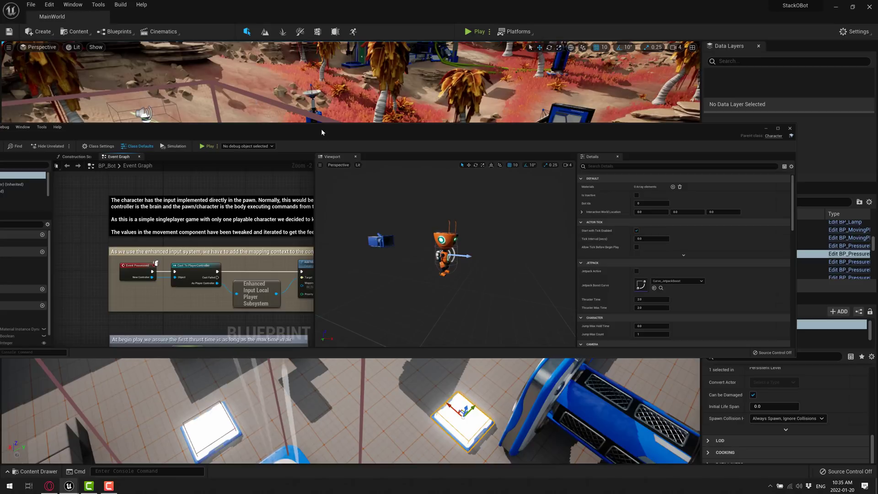
pyautogui.moveTo(322, 131); pyautogui.dragTo(420, 73)
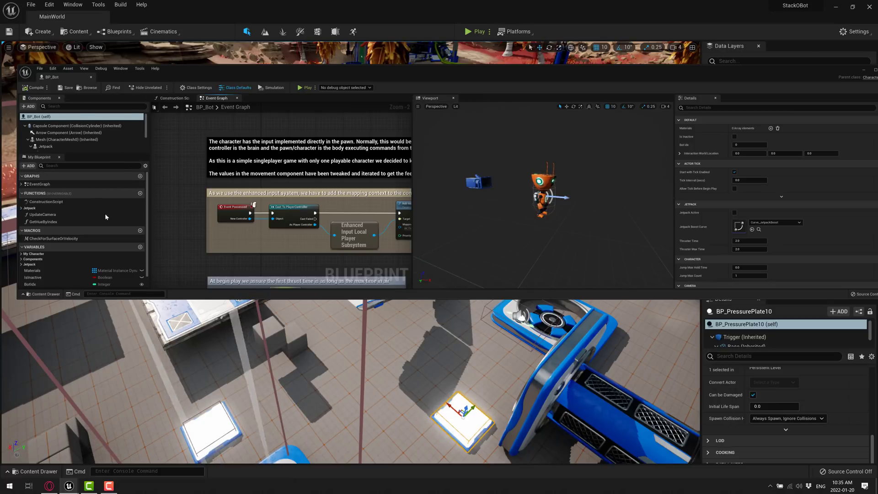
pyautogui.click(41, 127)
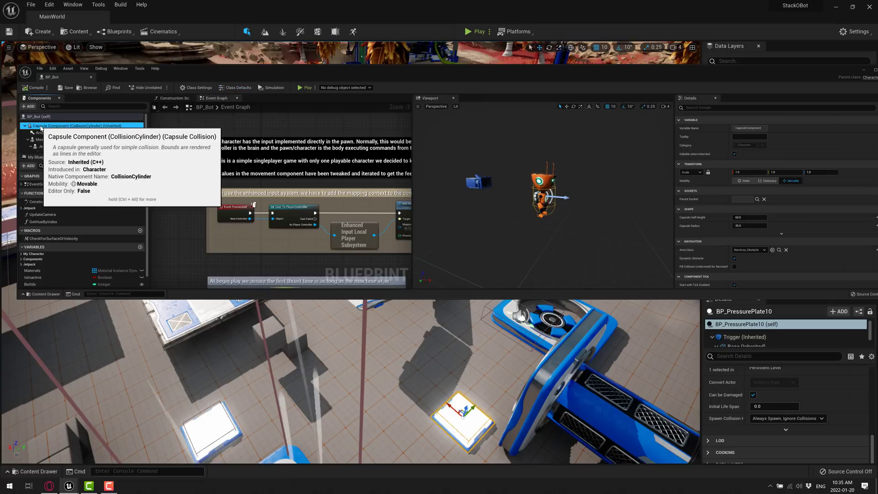
# Examine BP_Bot's Event Graph from the input mapping nodes through to the interaction interface call
pyautogui.scroll(-1, 339, 229)
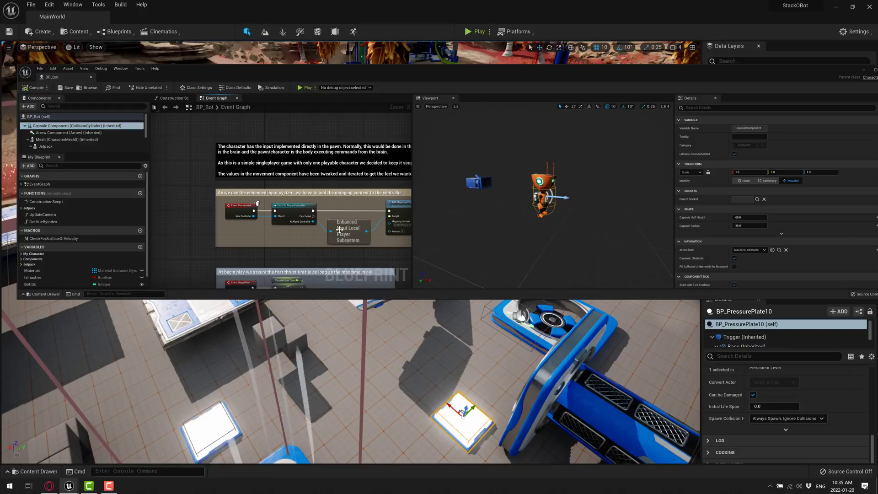
pyautogui.moveTo(340, 229); pyautogui.dragTo(287, 156, button='right')
pyautogui.moveTo(405, 236); pyautogui.dragTo(377, 166, button='right')
pyautogui.moveTo(354, 236); pyautogui.dragTo(334, 197, button='right')
pyautogui.moveTo(334, 257); pyautogui.dragTo(300, 225, button='right')
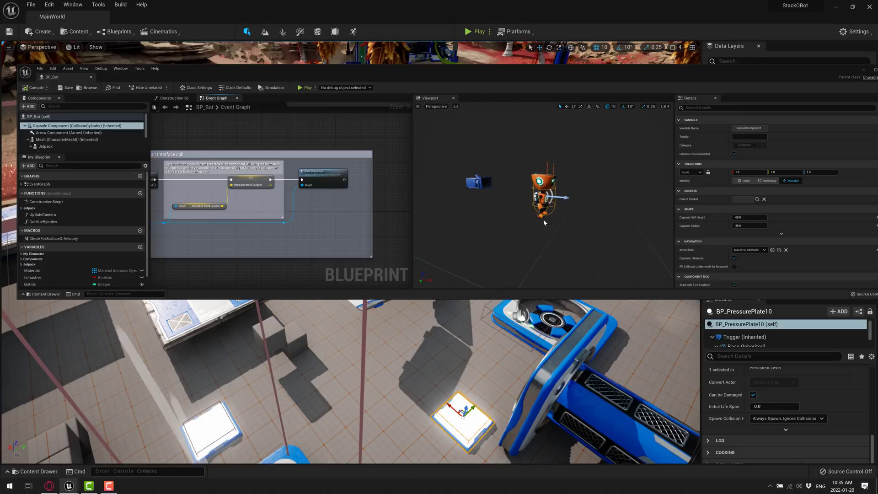
pyautogui.moveTo(264, 206); pyautogui.dragTo(324, 216, button='right')
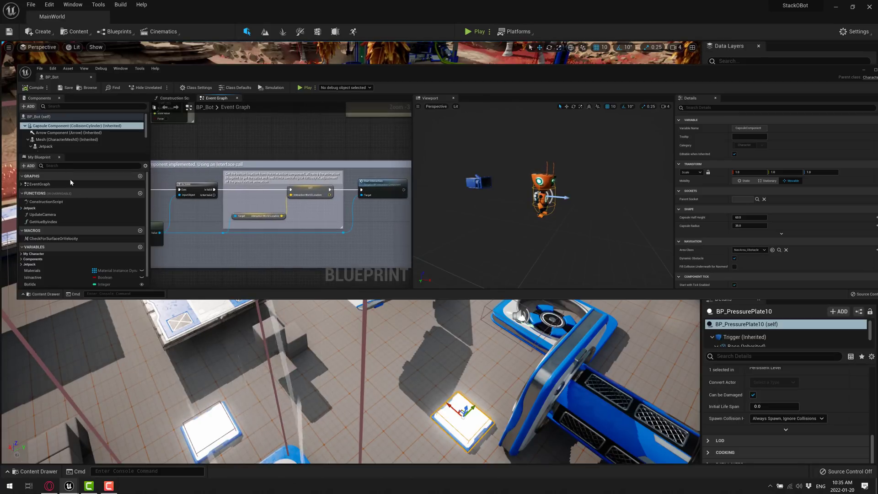
# Select BP_Bot's Jetpack component and view the backpack up close on the robot in the preview
pyautogui.click(51, 149)
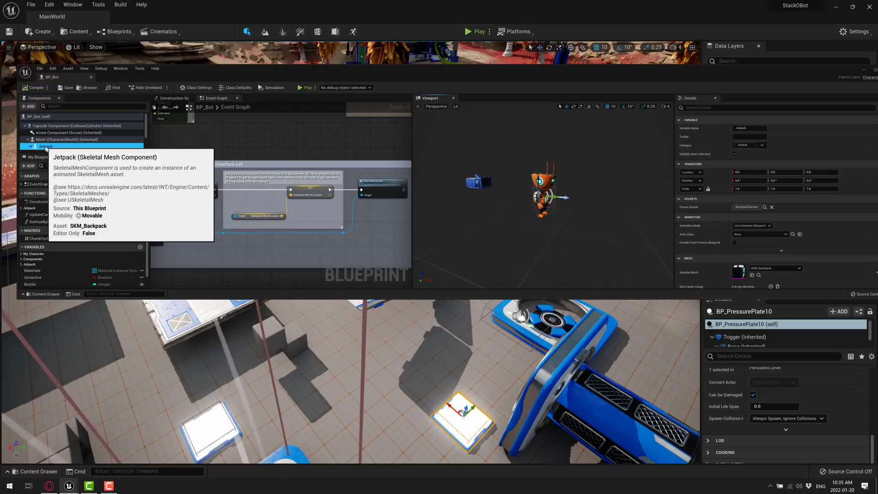
pyautogui.moveTo(531, 206); pyautogui.dragTo(558, 206, button='right')
pyautogui.press('w')
pyautogui.moveTo(526, 229); pyautogui.dragTo(498, 222)
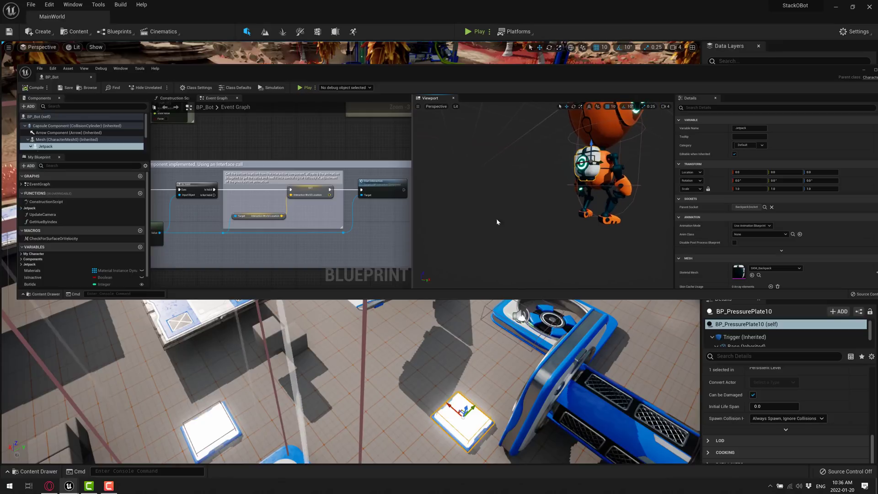
pyautogui.scroll(-1, 68, 138)
# Select the FX_JetpackThruster component, locate its Niagara system asset, and open it in the Niagara editor
pyautogui.click(51, 144)
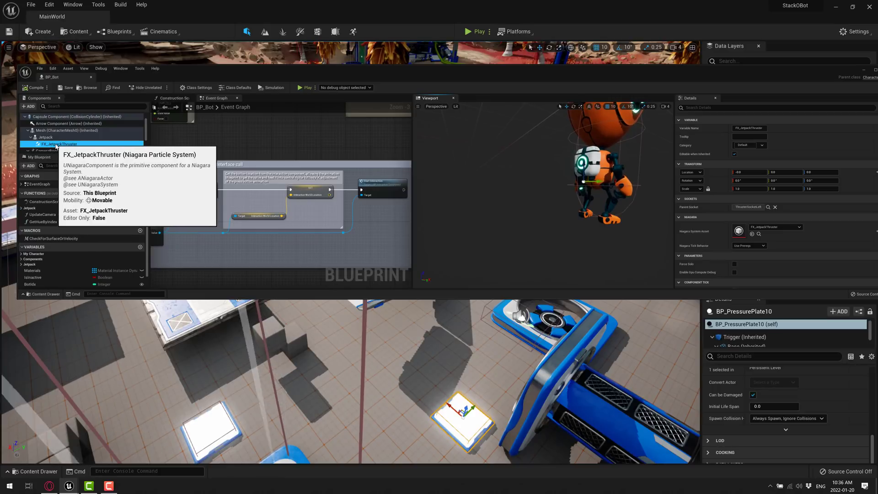
pyautogui.click(759, 235)
pyautogui.doubleClick(192, 255)
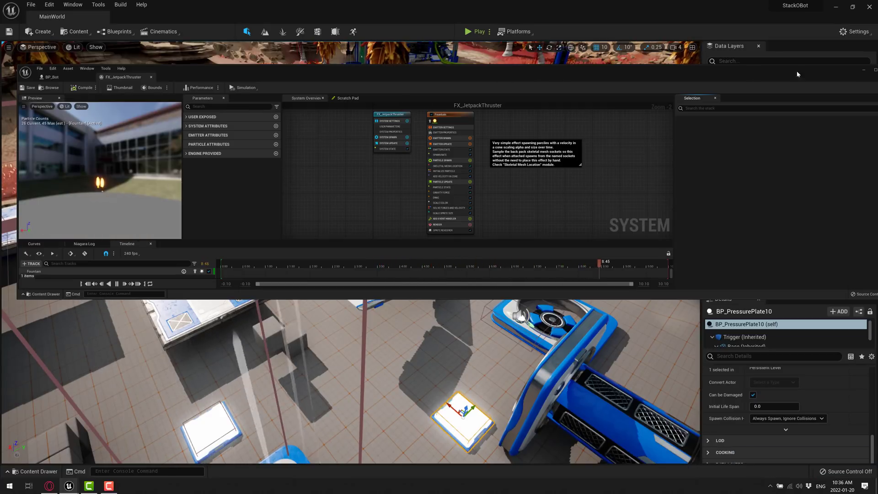
pyautogui.moveTo(816, 70); pyautogui.dragTo(781, 74)
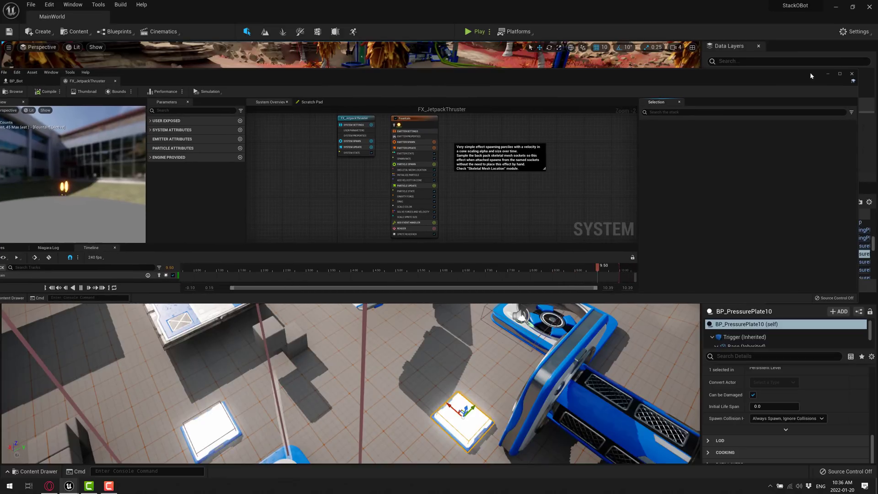
# Close the jetpack Niagara editor and view the arena's pressure plates, platforms and ramp from near floor level
pyautogui.click(850, 73)
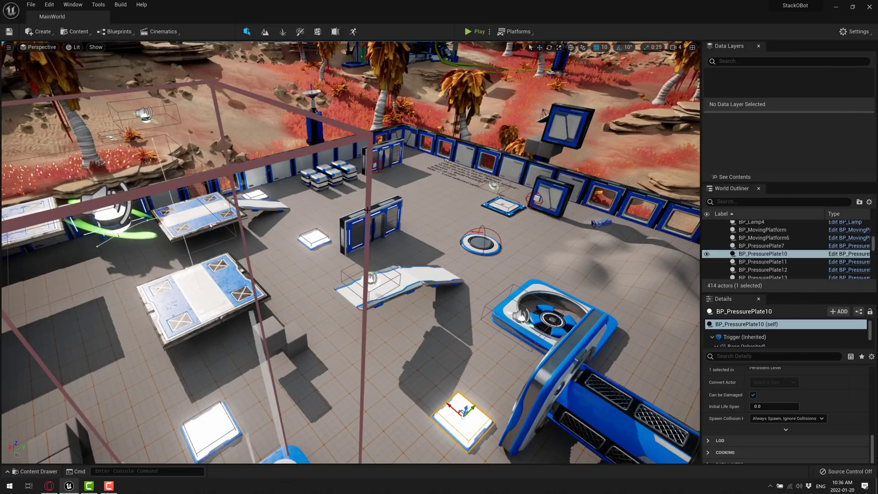
pyautogui.press('w')
pyautogui.moveTo(376, 221); pyautogui.dragTo(384, 199, button='right')
pyautogui.press('w')
pyautogui.moveTo(312, 291); pyautogui.dragTo(311, 291, button='right')
pyautogui.moveTo(322, 328); pyautogui.dragTo(322, 328, button='right')
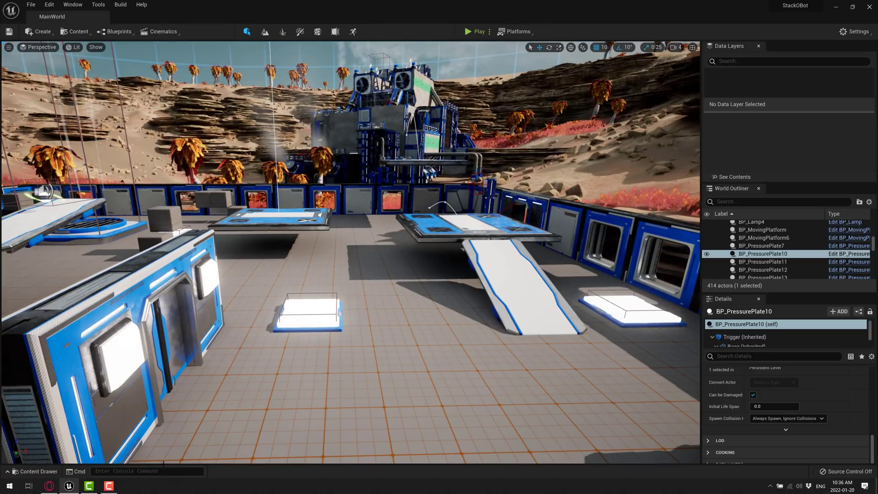
# Place a BP_Crate from the Blueprints > GameElements folder on the arena floor between the two raised platforms
pyautogui.hotkey('ctrl', 'space')
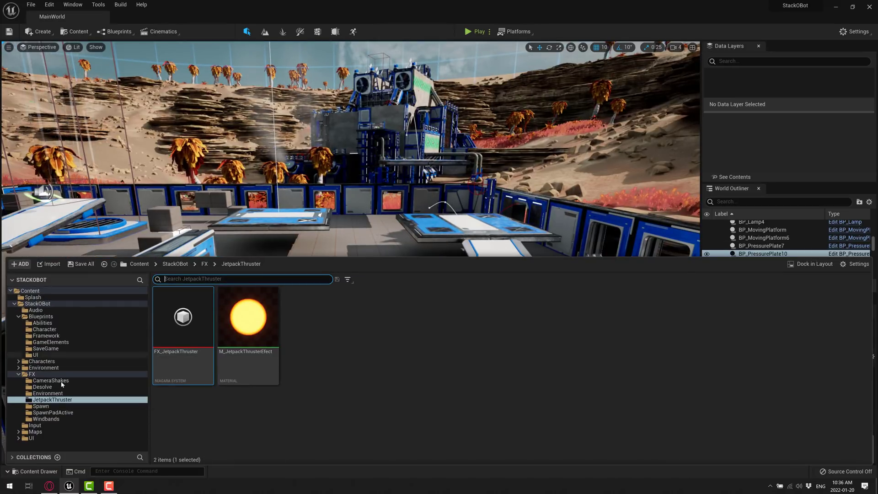
pyautogui.click(45, 322)
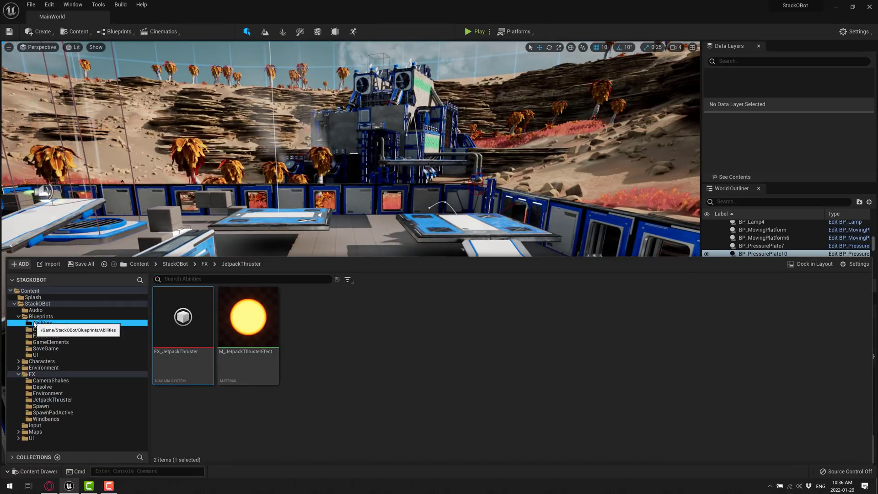
pyautogui.click(51, 342)
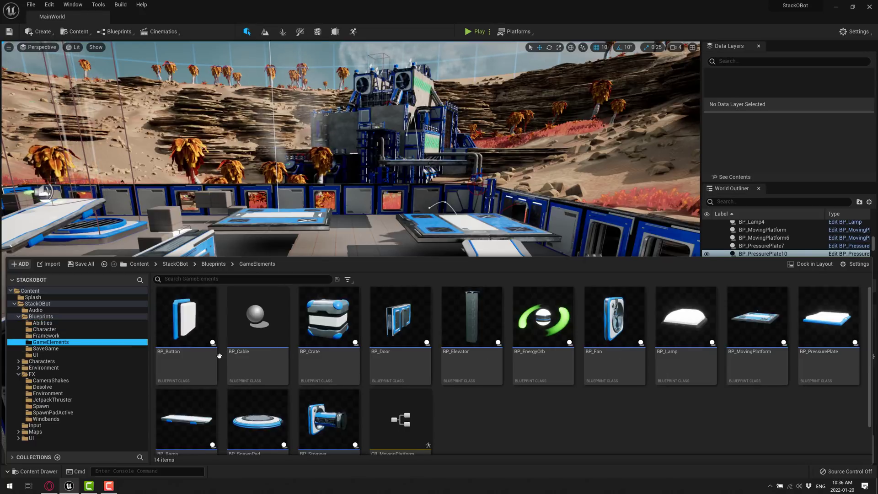
pyautogui.click(328, 320)
pyautogui.moveTo(310, 223); pyautogui.dragTo(360, 236)
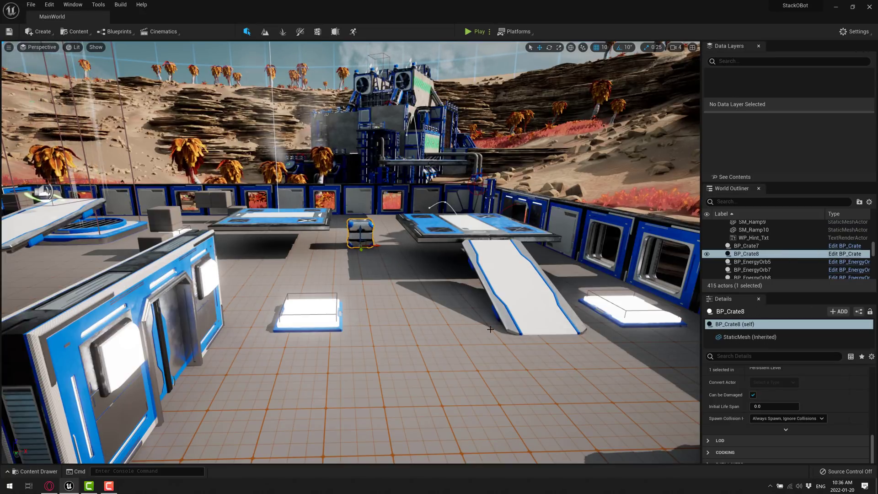
# View the placed crate and the nearby crate stack, and survey the arena's fans and blue tower from above
pyautogui.moveTo(361, 236); pyautogui.dragTo(398, 234, button='right')
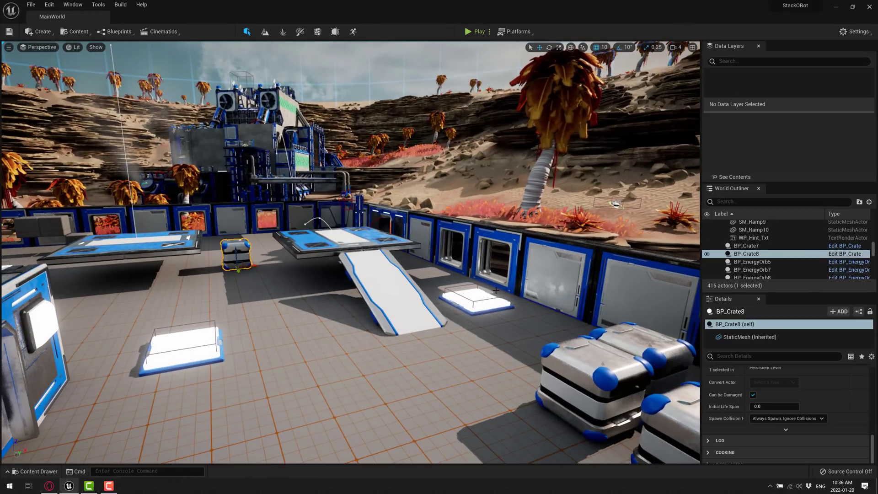
pyautogui.moveTo(458, 237); pyautogui.dragTo(190, 226, button='right')
pyautogui.press('w')
pyautogui.press('d')
pyautogui.press('e')
pyautogui.moveTo(224, 159); pyautogui.dragTo(211, 163, button='right')
pyautogui.press('w')
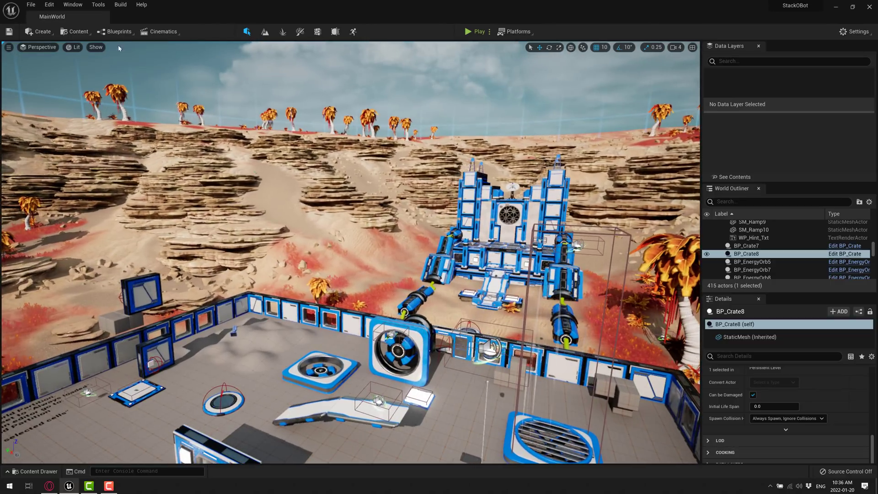
# Open the existing BP_Bot blueprint class from the project's list of blueprints
pyautogui.click(117, 31)
pyautogui.moveTo(153, 73)
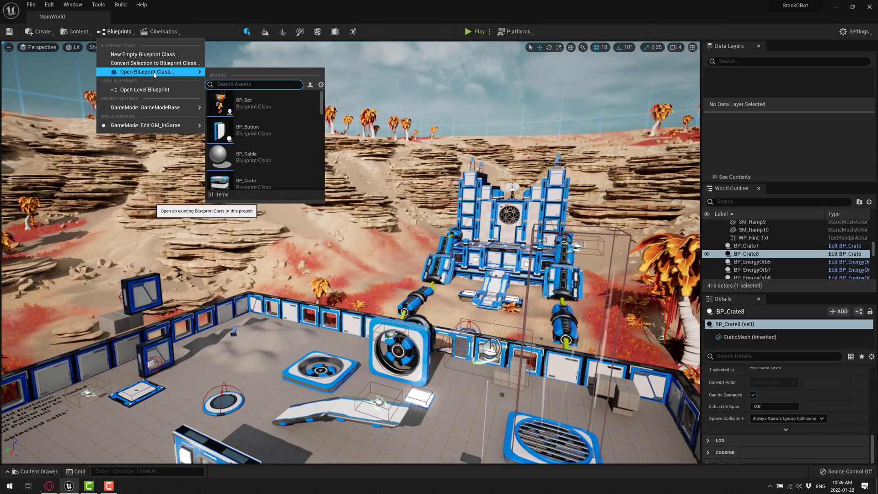
pyautogui.click(251, 104)
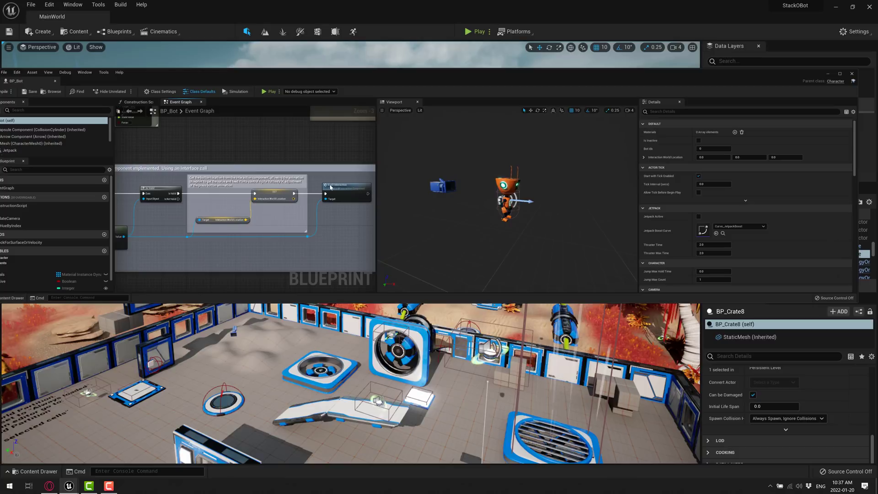
# Examine the IA_MoveRight input event and its Add Movement Input node in BP_Bot's Event Graph, and close the blueprint
pyautogui.moveTo(213, 161); pyautogui.dragTo(451, 226, button='right')
pyautogui.moveTo(492, 252); pyautogui.dragTo(499, 279, button='right')
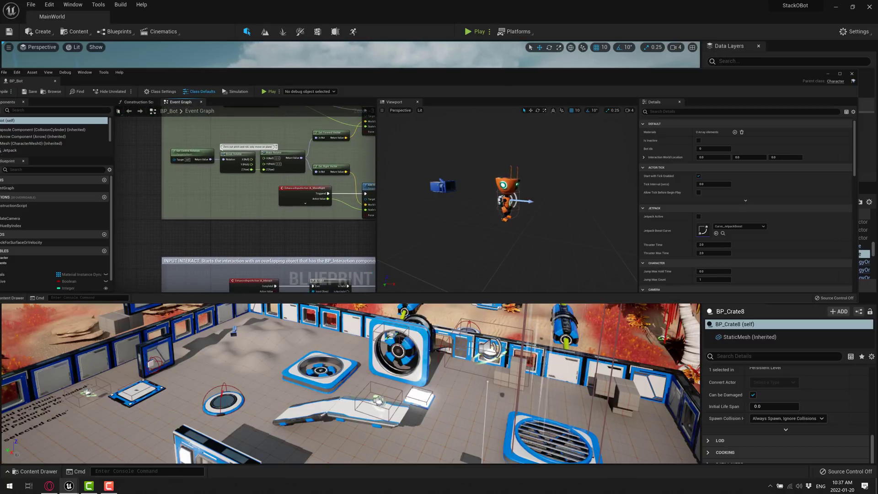
pyautogui.scroll(3, 303, 204)
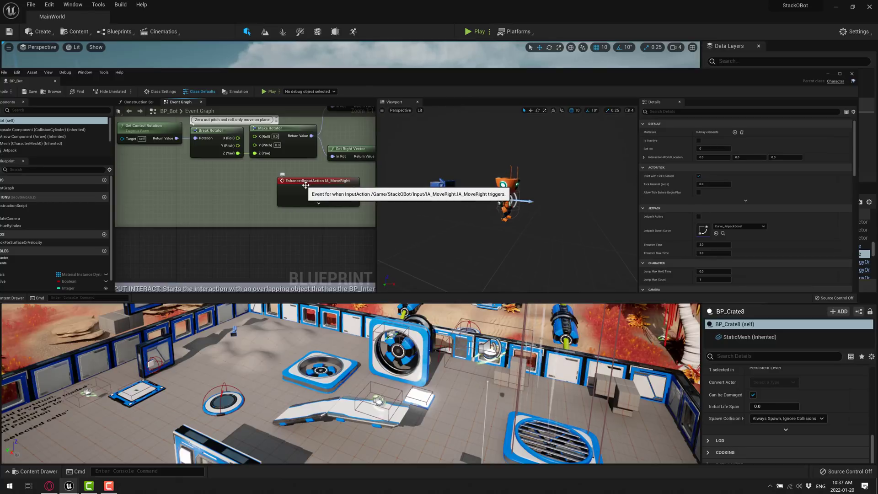
pyautogui.moveTo(338, 193); pyautogui.dragTo(264, 192, button='right')
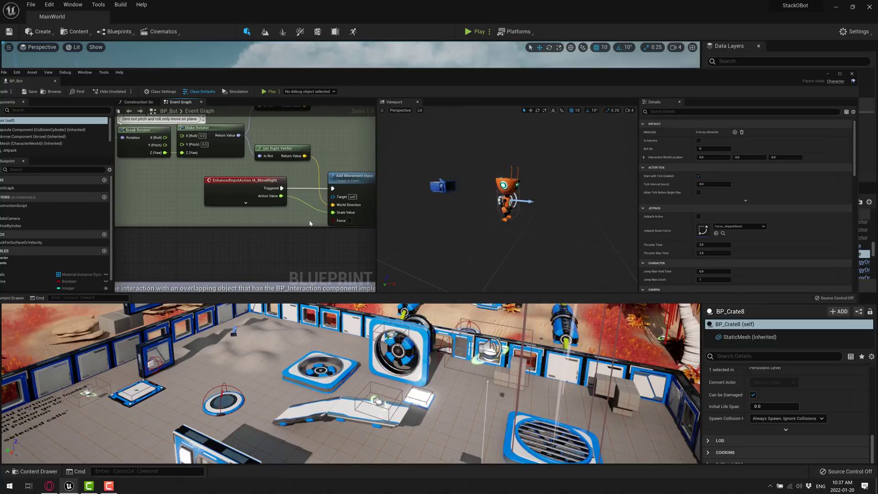
pyautogui.click(853, 74)
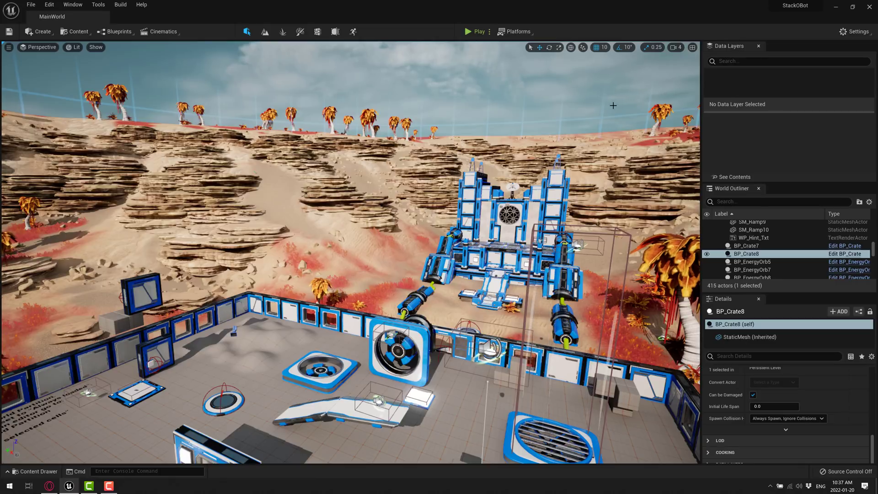
# Switch to the Stack O Bot marketplace page in the browser, show it full screen, and read the description and licence line
pyautogui.hotkey('alt', 'Tab')
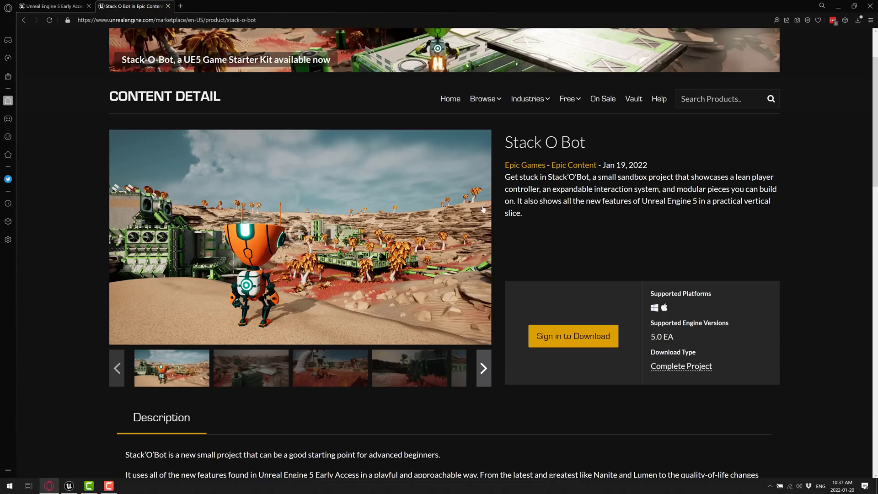
pyautogui.press('F11')
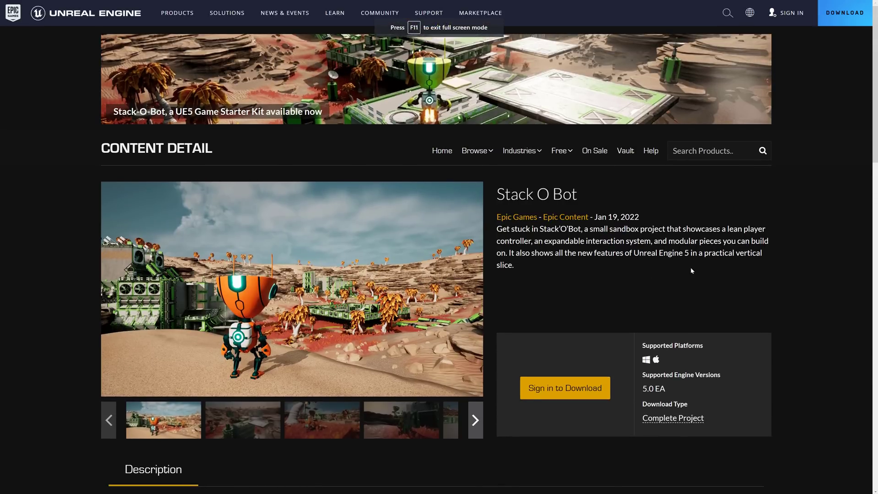
pyautogui.scroll(-3, 439, 247)
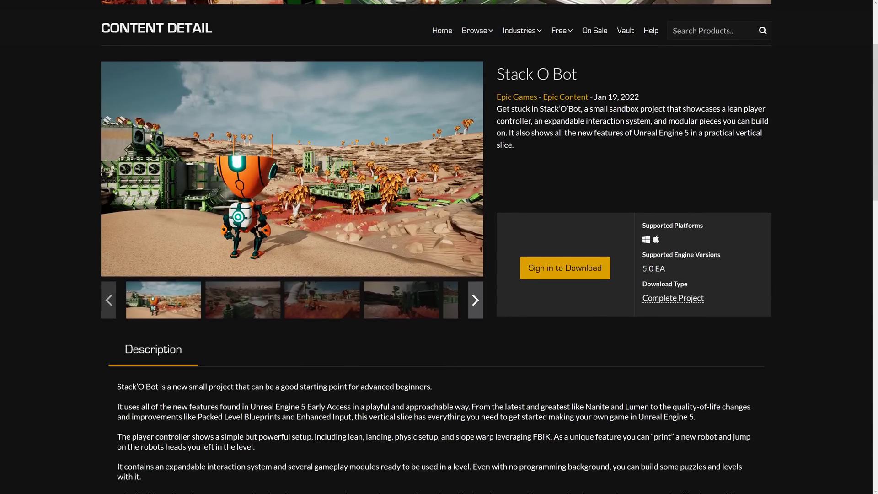
pyautogui.scroll(-4, 614, 284)
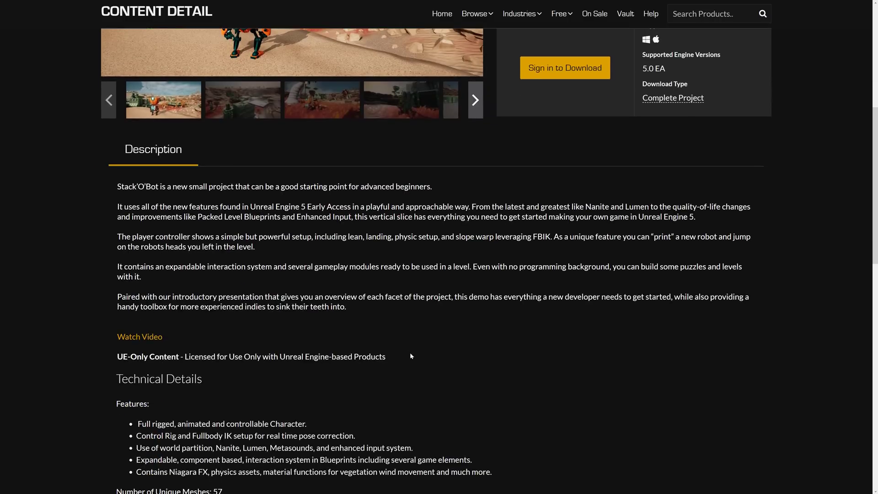
pyautogui.moveTo(413, 357); pyautogui.dragTo(117, 357)
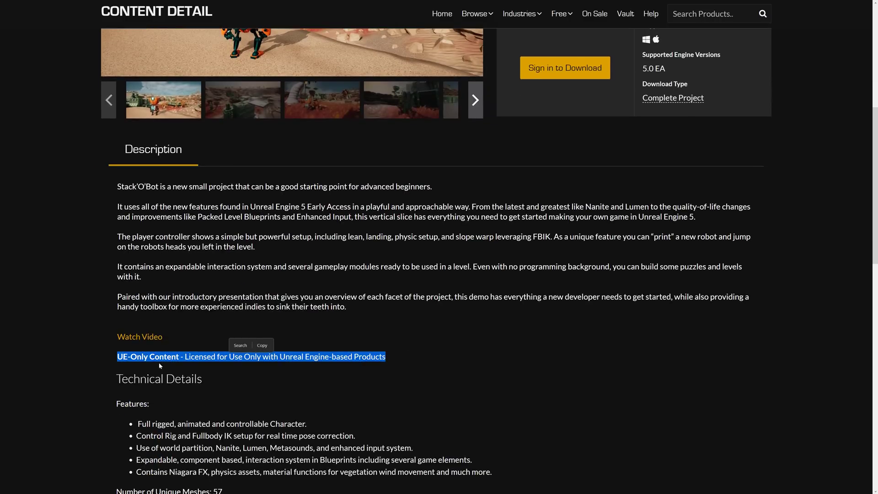
pyautogui.click(298, 378)
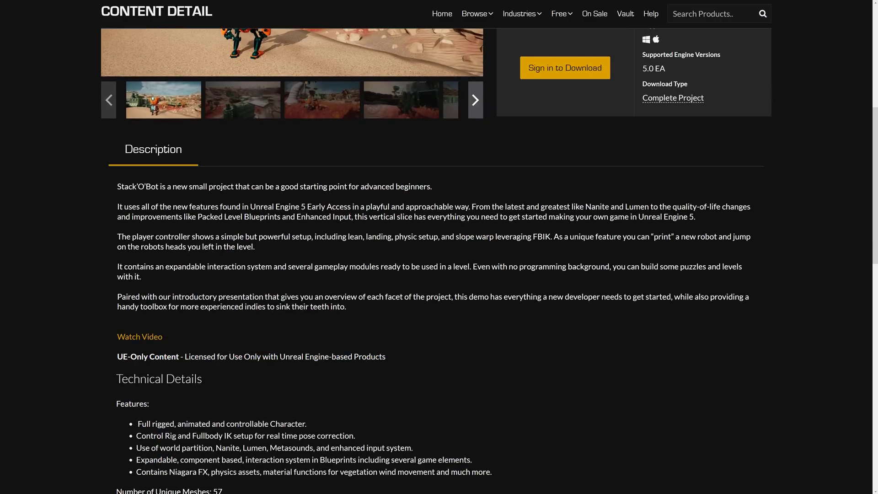
# Review the listing's technical details and features, and return to the Watch Video link and the product overview
pyautogui.scroll(-4, 276, 361)
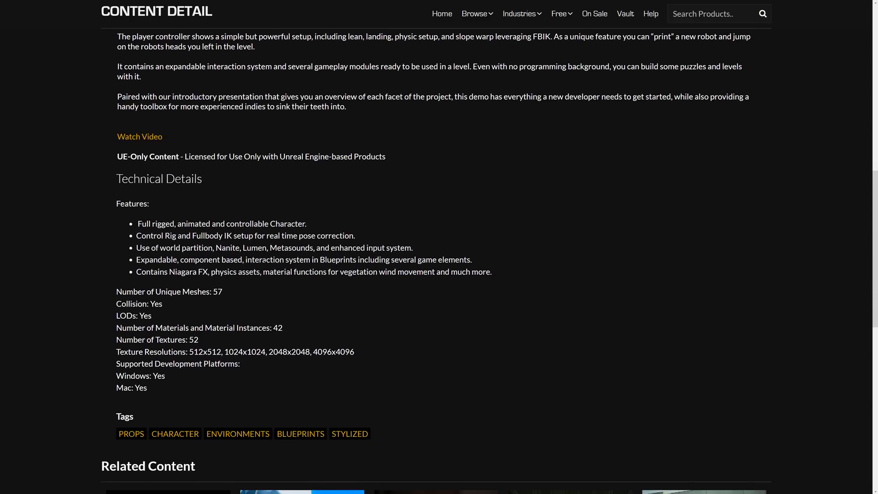
pyautogui.scroll(1, 346, 280)
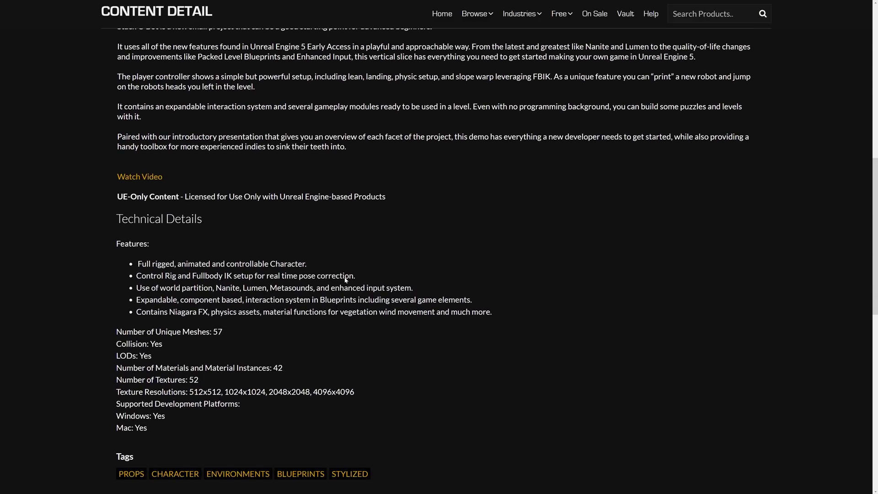
pyautogui.scroll(4, 345, 279)
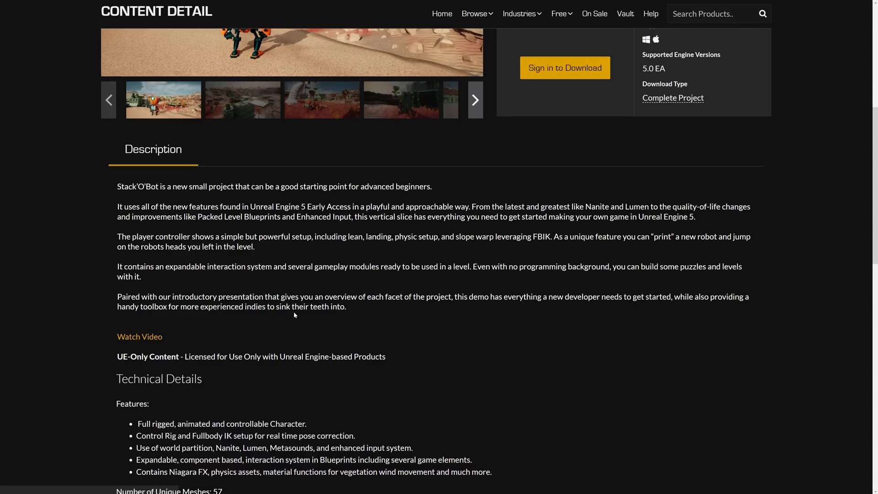
pyautogui.scroll(3, 295, 314)
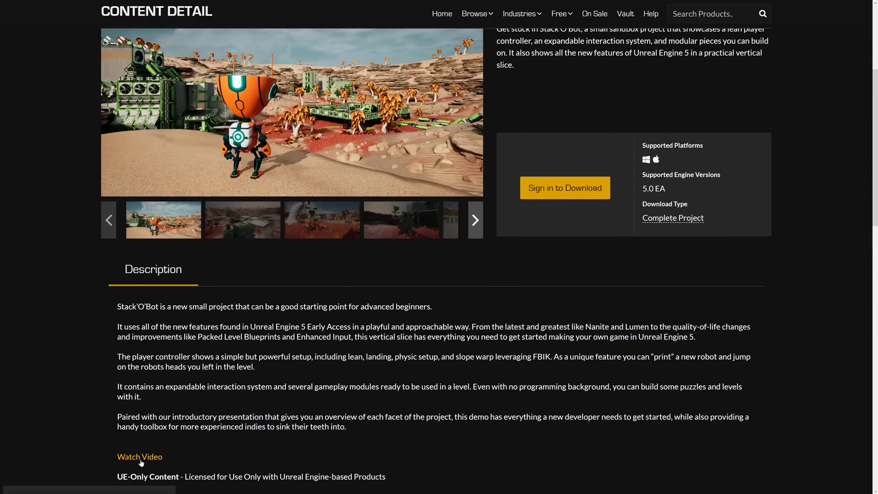
pyautogui.scroll(3, 279, 436)
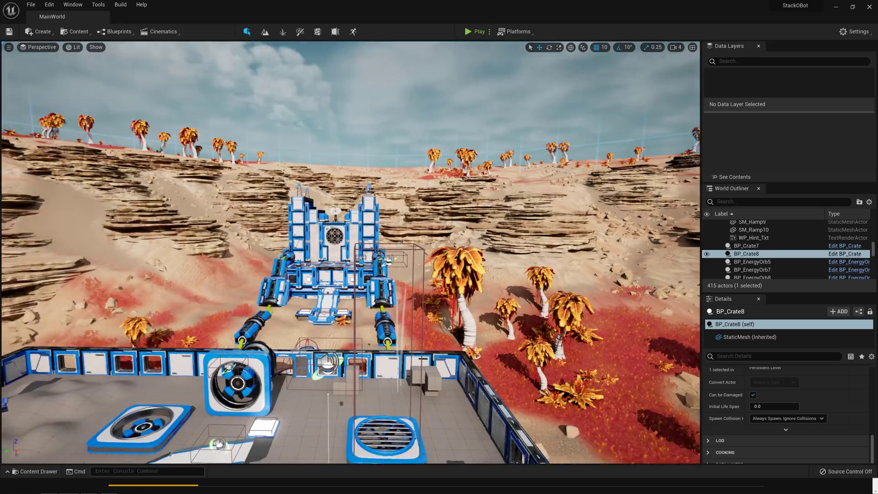
# Switch back to the level in Unreal Editor and view the arena floor around the World Partition hint text and spawn pad
pyautogui.moveTo(351, 252); pyautogui.dragTo(256, 329, button='right')
pyautogui.press('w')
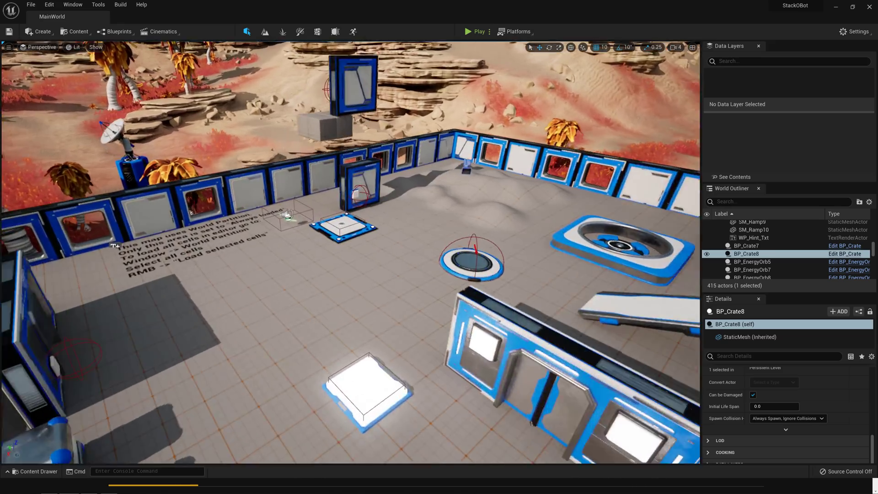